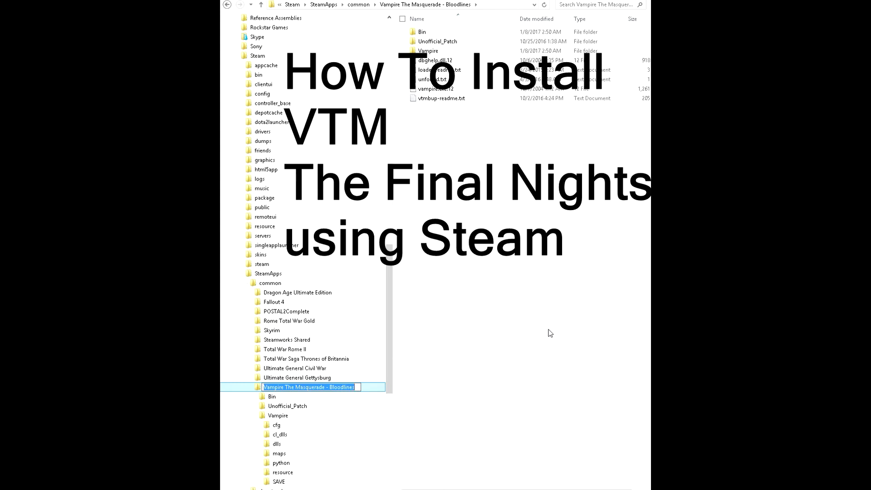
- Inspect the Steam program folder and its SteamApps common folder for the Vampire The Masquerade - Bloodlines game folder
left_click(257, 389)
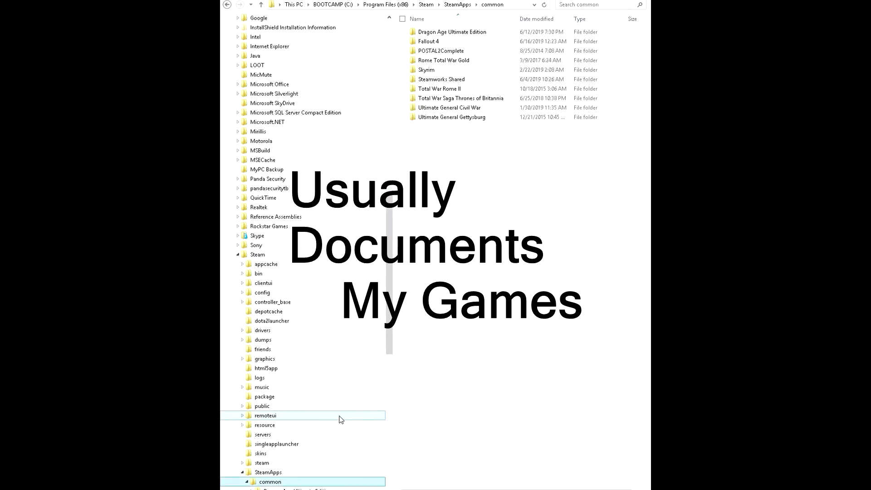
left_click(268, 257)
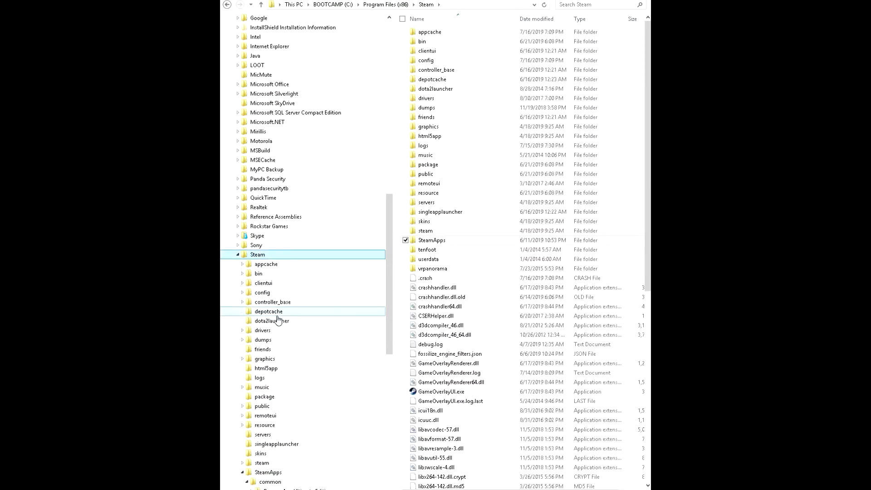
scroll(278, 321, "down", 3)
left_click(295, 398)
scroll(310, 386, "down", 4)
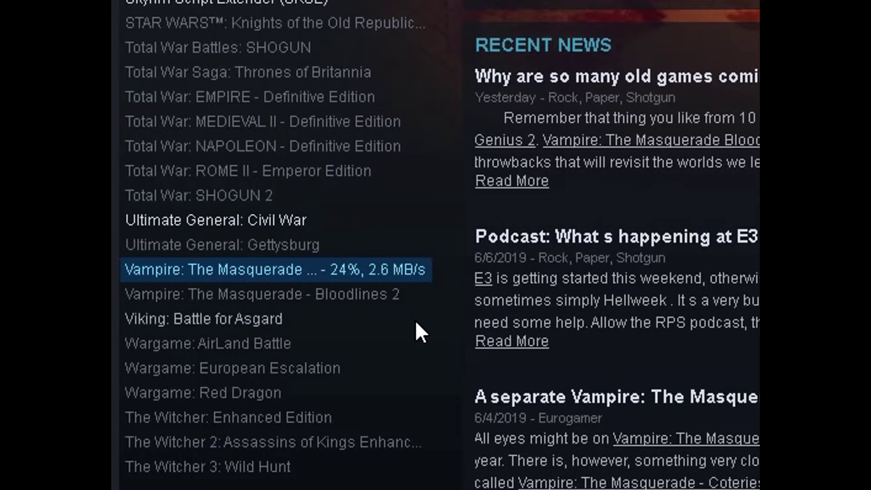
- In Steam, open the properties of Vampire: The Masquerade - Bloodlines and set its background downloads to never allow
right_click(398, 272)
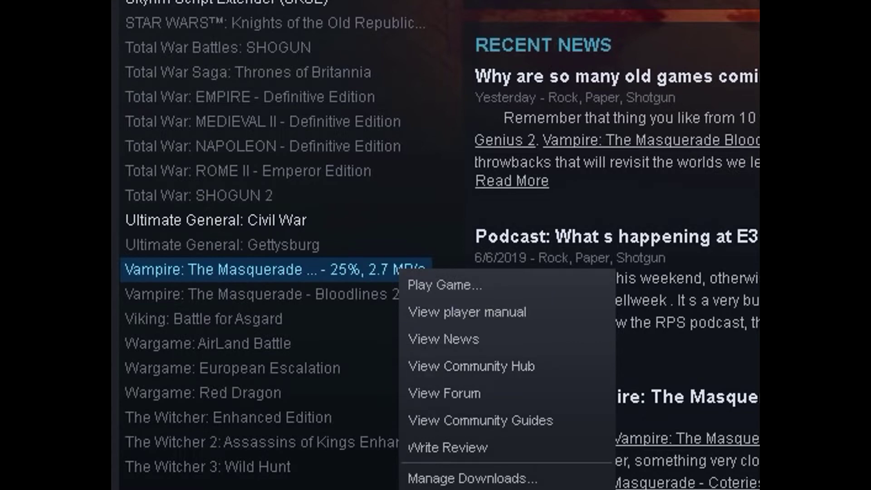
key("Escape")
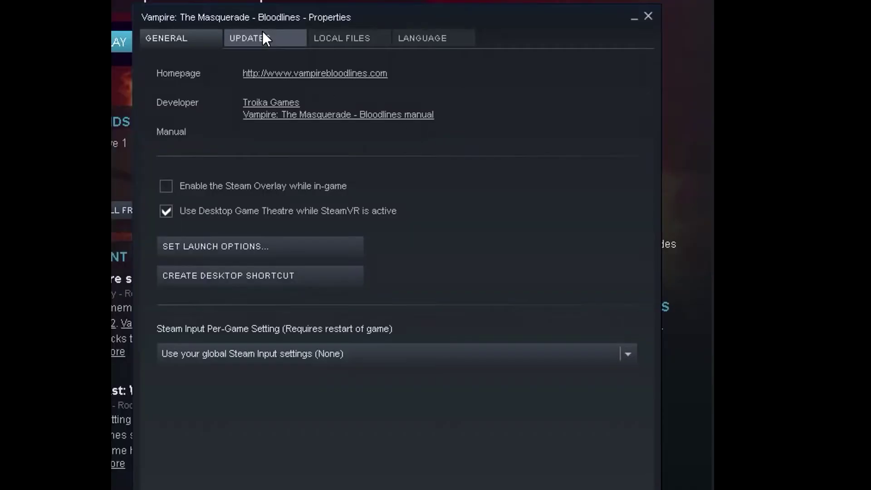
left_click(262, 32)
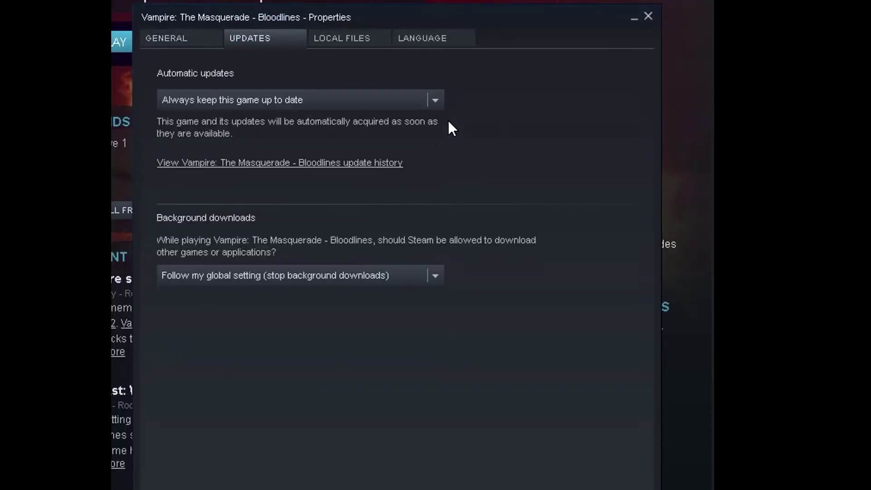
left_click(436, 101)
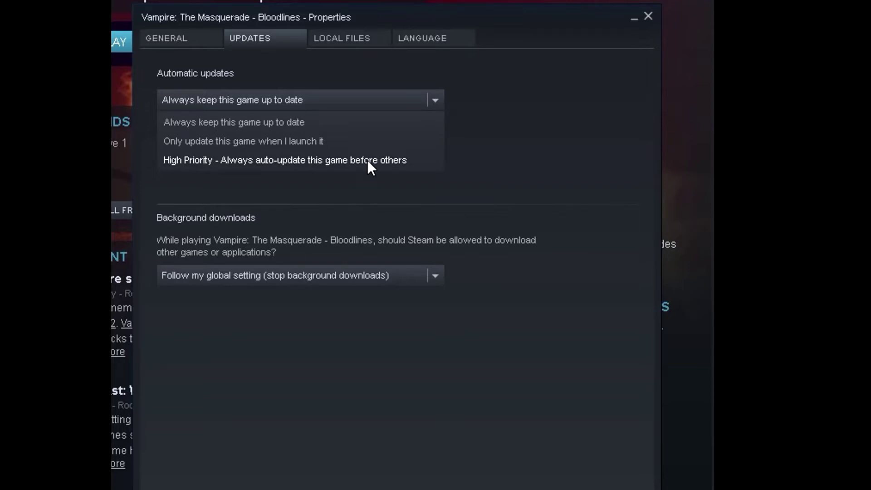
left_click(437, 100)
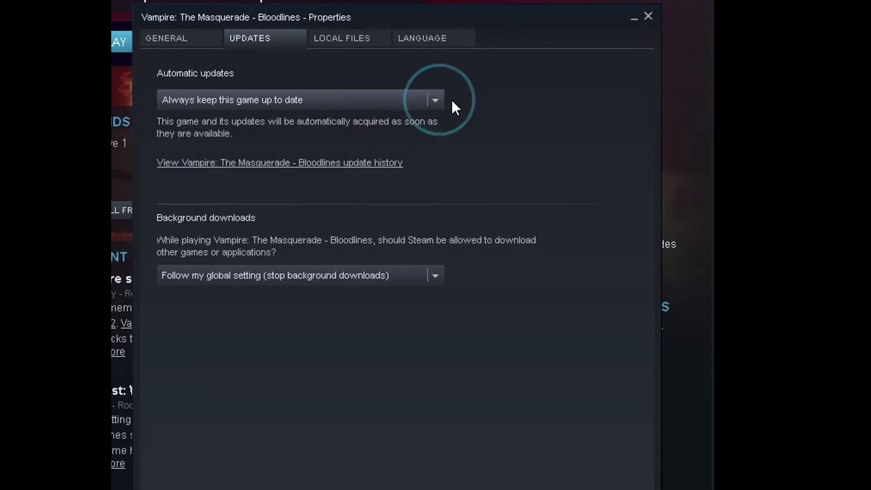
left_click(437, 274)
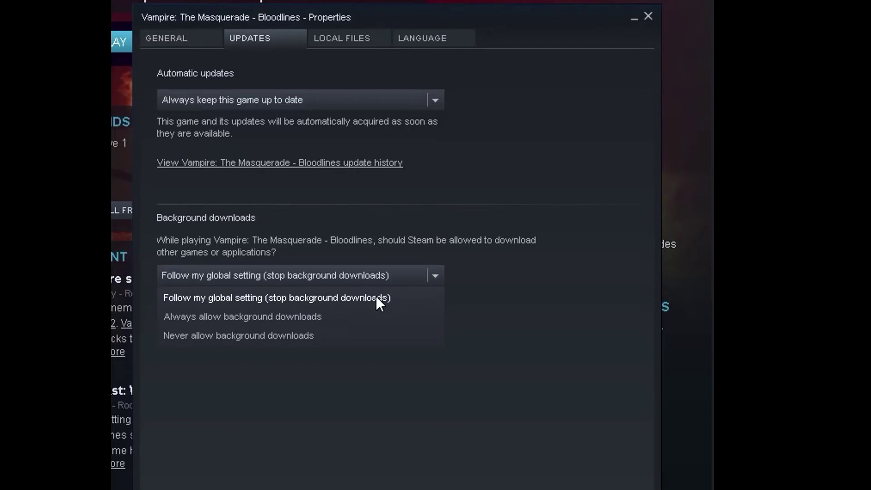
left_click(313, 335)
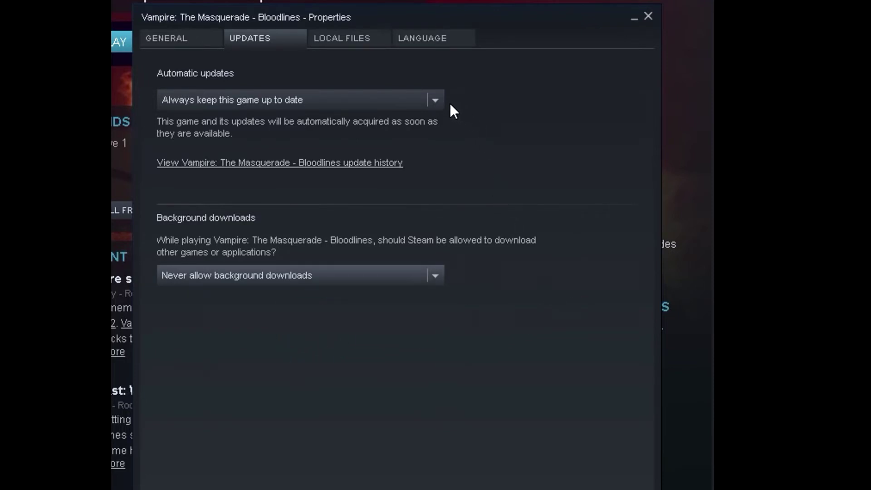
- Review the local files options and the automatic update choices in the game's properties
left_click(345, 37)
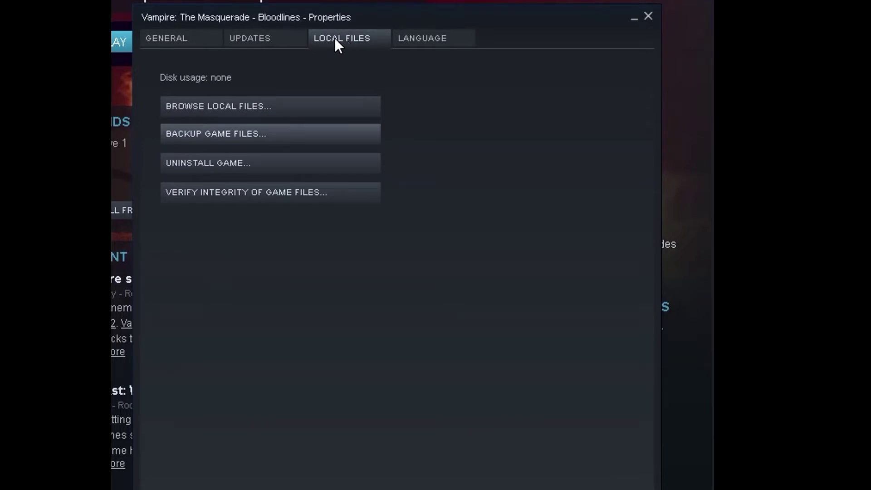
left_click(273, 36)
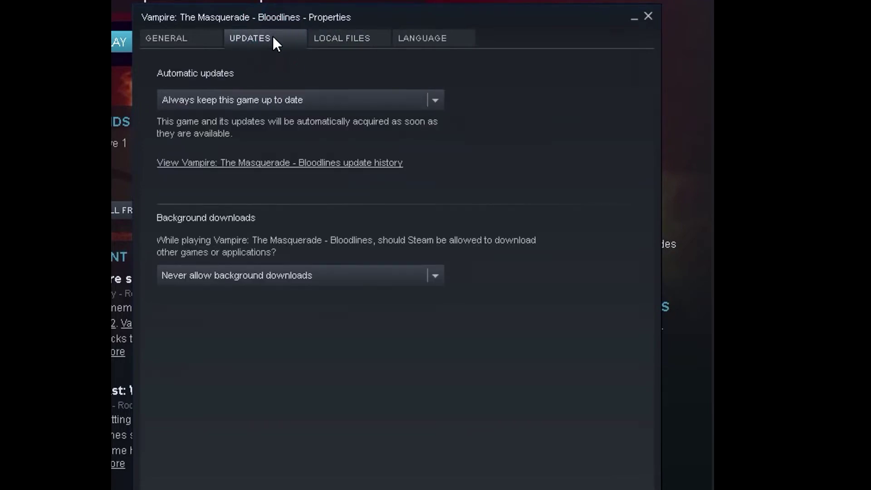
left_click(436, 100)
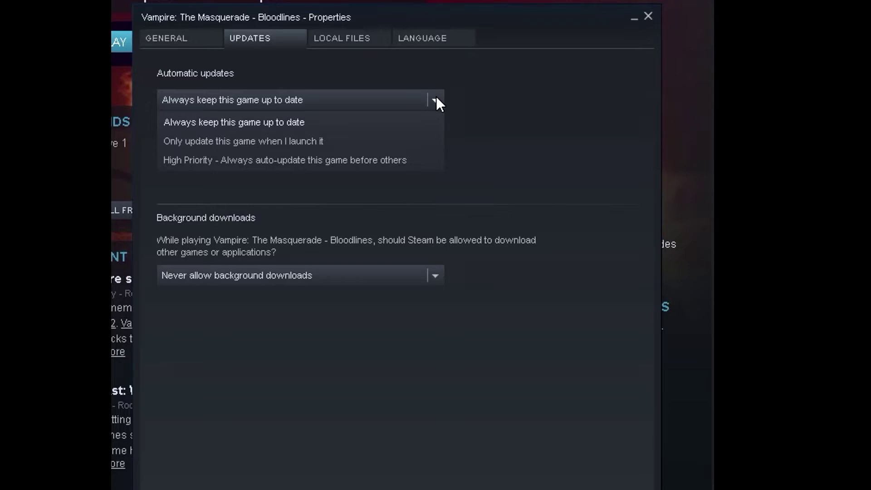
left_click(436, 97)
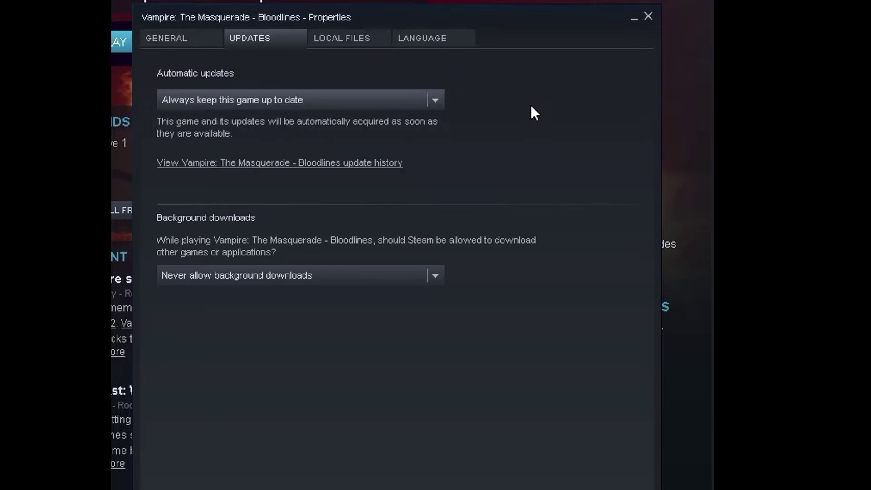
left_click(178, 38)
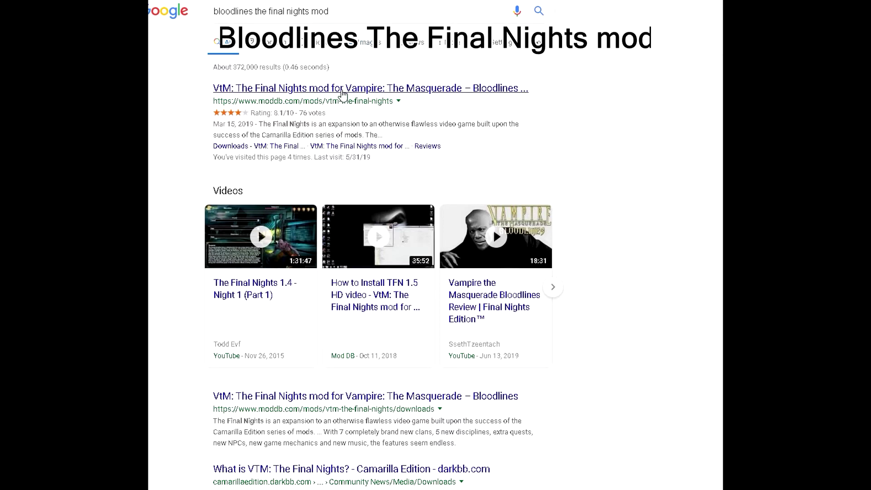
- In the browser, open the VtM: The Final Nights mod page on Mod DB and download The Final Nights 1.5 HD (Full)
left_click(343, 95)
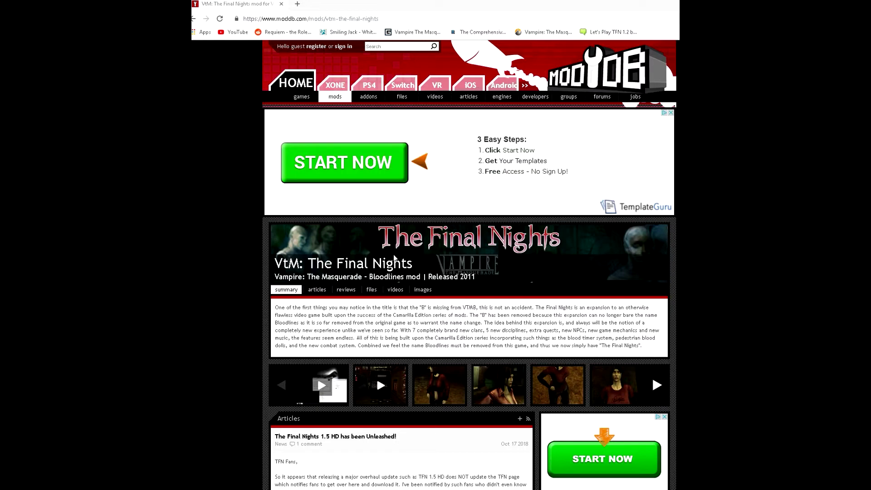
left_click(376, 291)
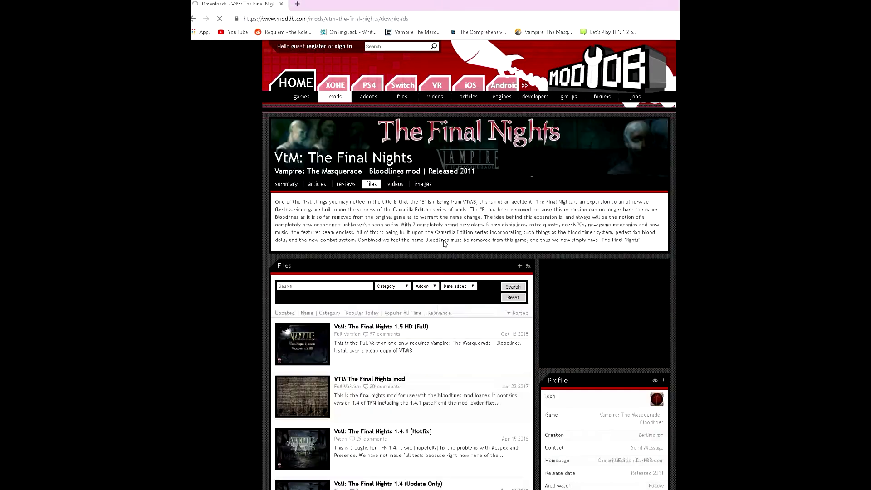
scroll(449, 231, "down", 2)
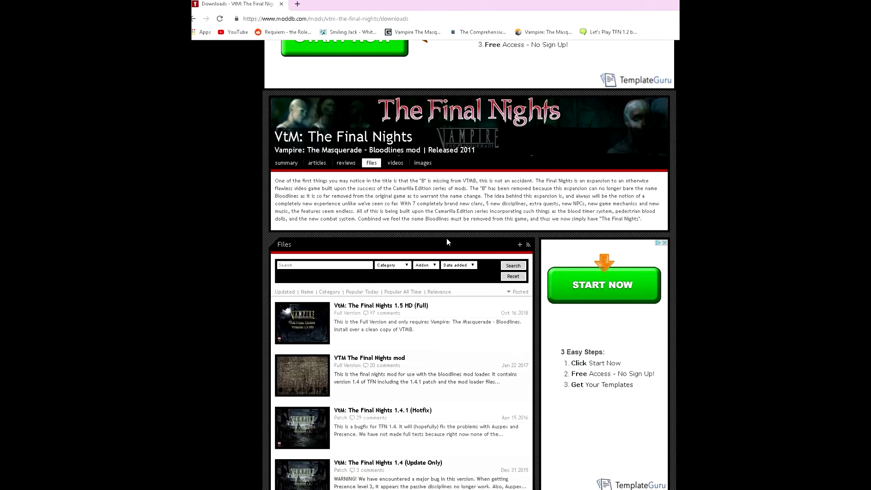
scroll(447, 236, "down", 1)
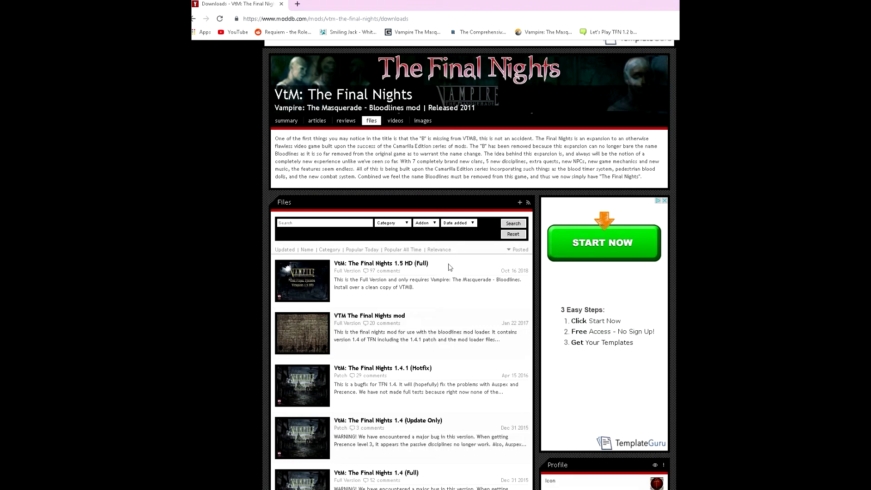
left_click(387, 264)
scroll(451, 261, "down", 3)
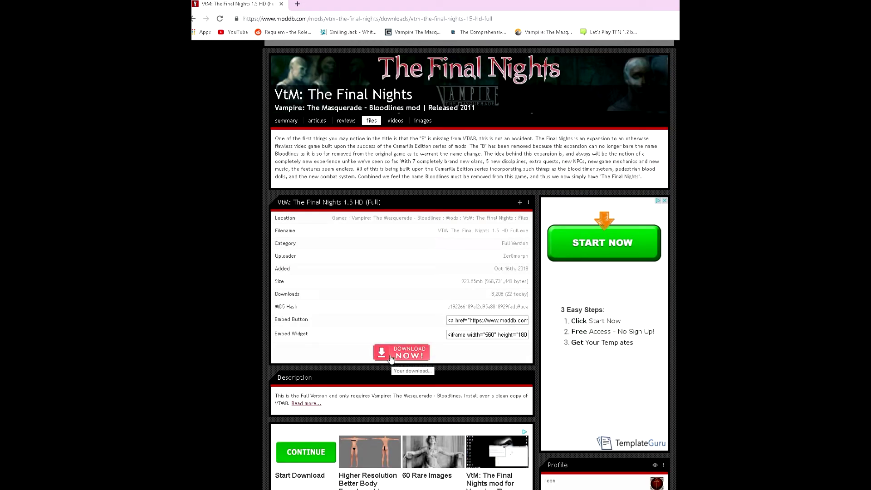
left_click(391, 357)
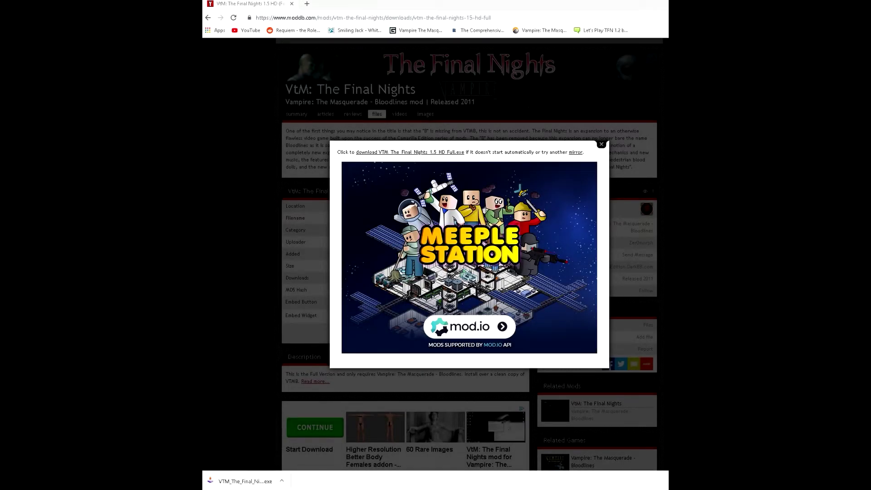
- Run the downloaded installer, go through the information page, and confirm understanding of how to install The Final Nights Ver. 1.5 HD
left_click(237, 482)
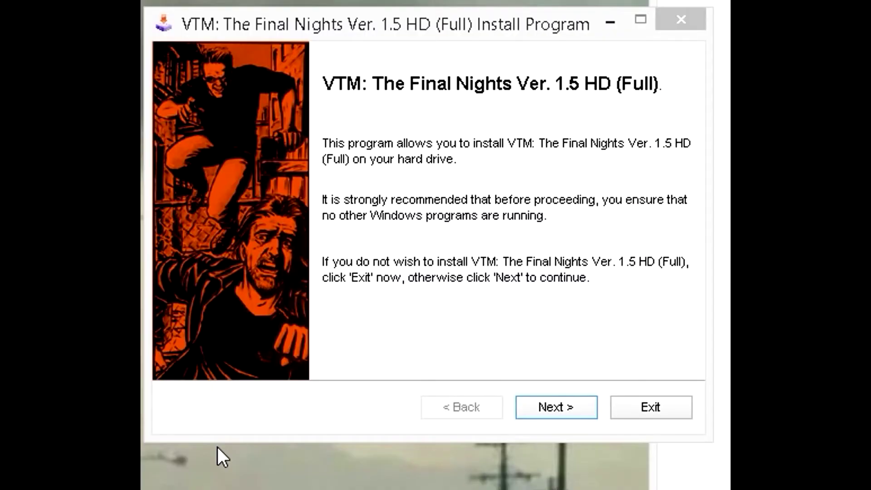
left_click(556, 407)
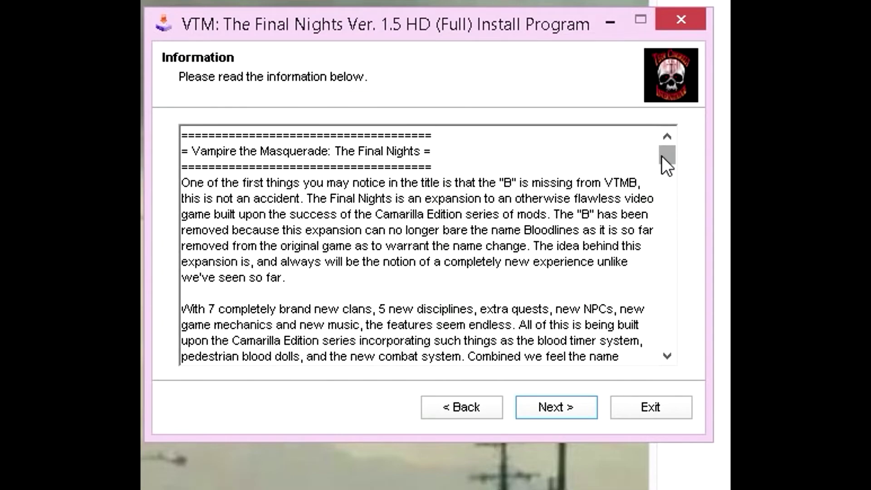
left_click_drag(662, 156, 693, 309)
left_click(573, 407)
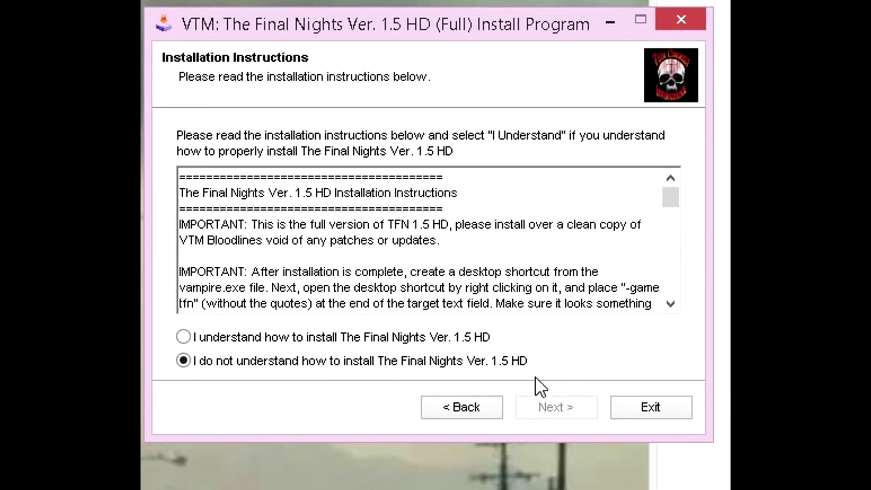
left_click(186, 337)
left_click(554, 406)
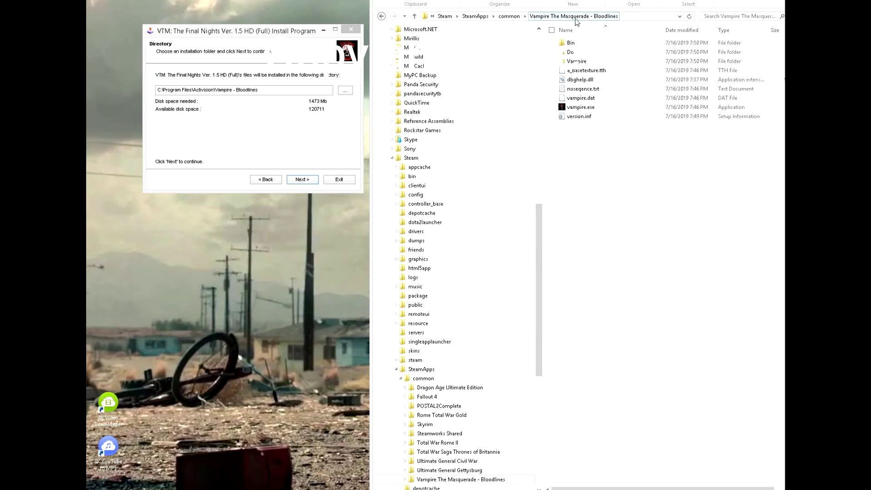
- Copy the game folder's path from File Explorer and set the install directory to C:\Program Files (x86)\Steam\SteamApps\common\Vampire The Masquerade - Bloodlines
left_click(644, 17)
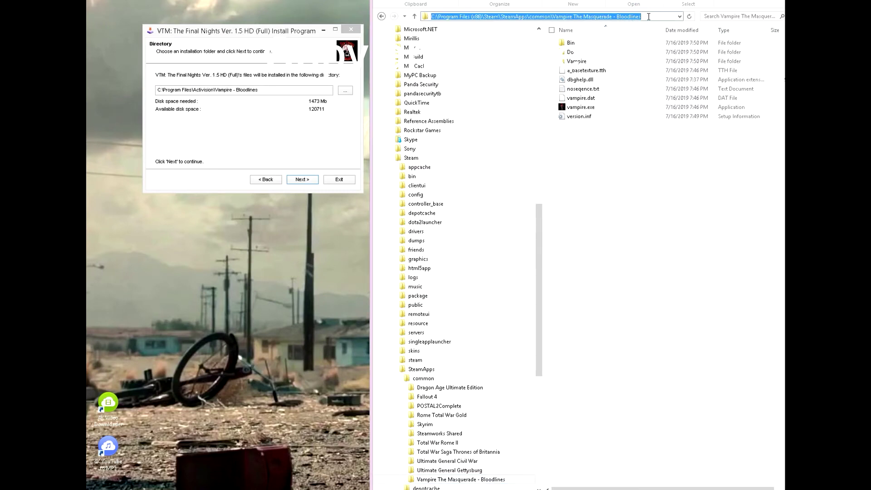
right_click(554, 17)
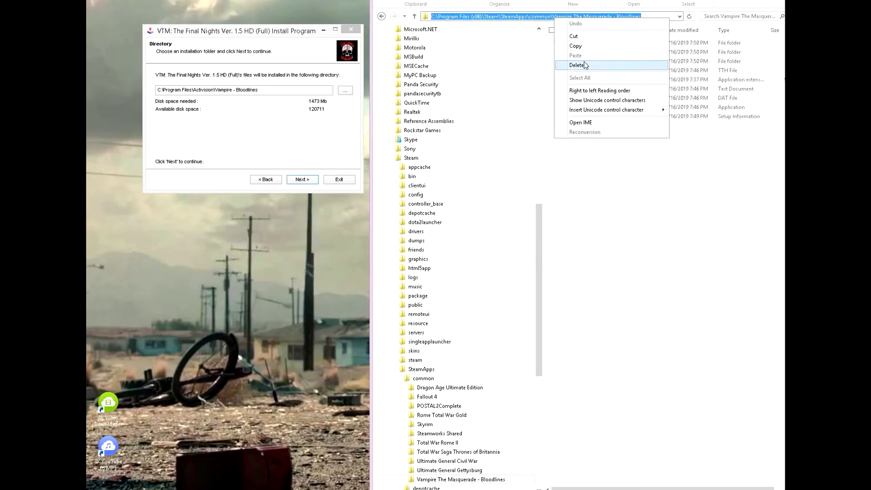
left_click(596, 43)
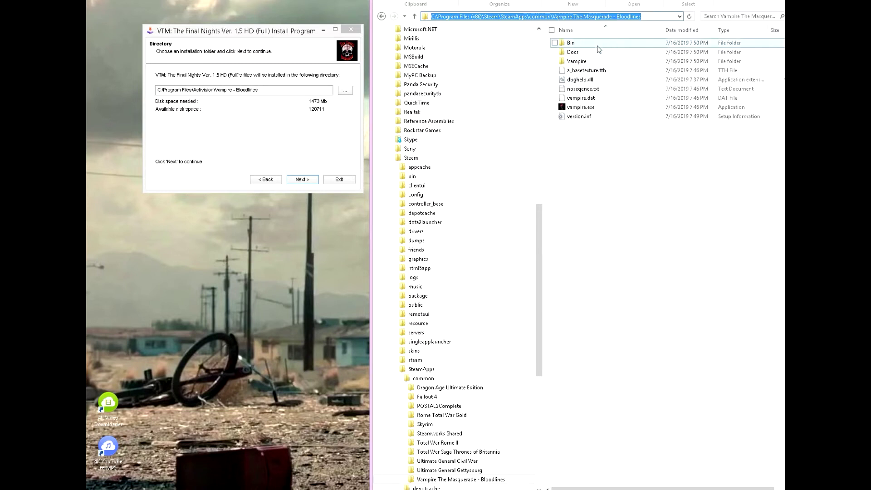
left_click(262, 87)
left_click_drag(261, 90, 156, 90)
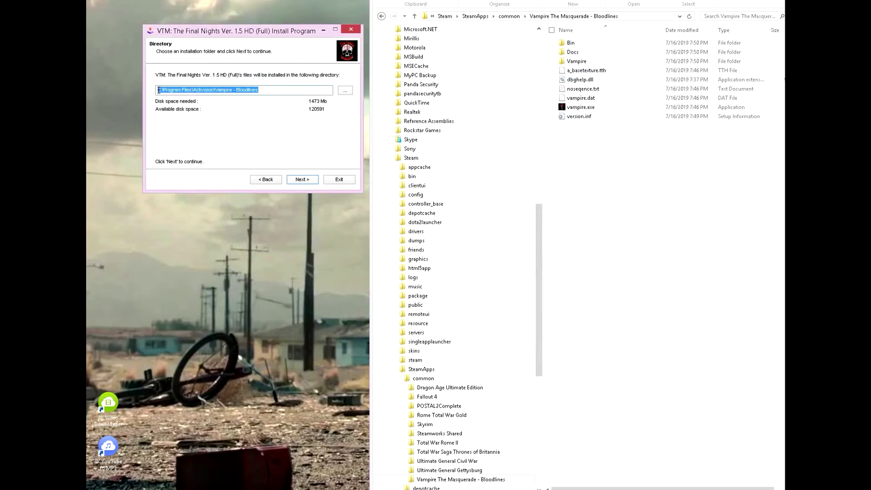
right_click(218, 88)
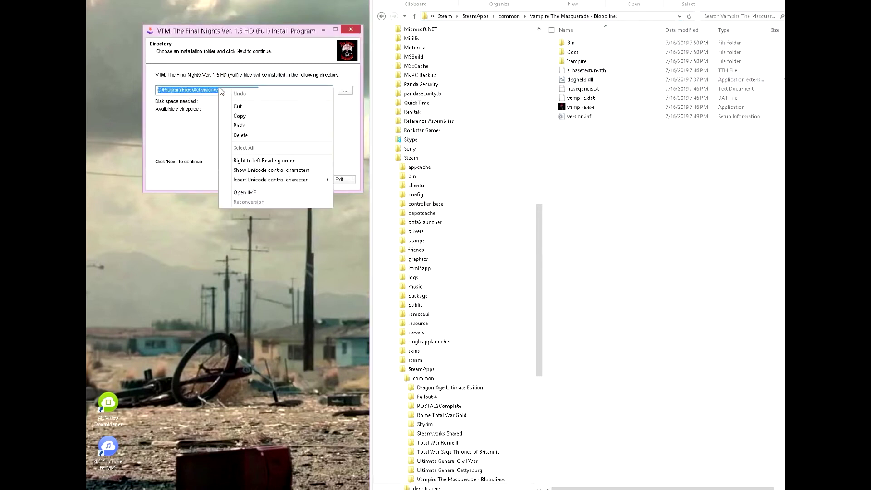
left_click(263, 126)
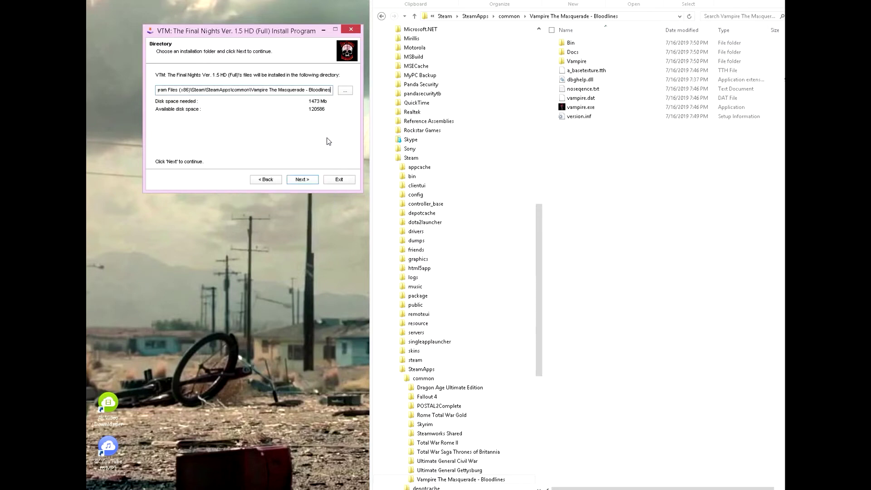
left_click(299, 181)
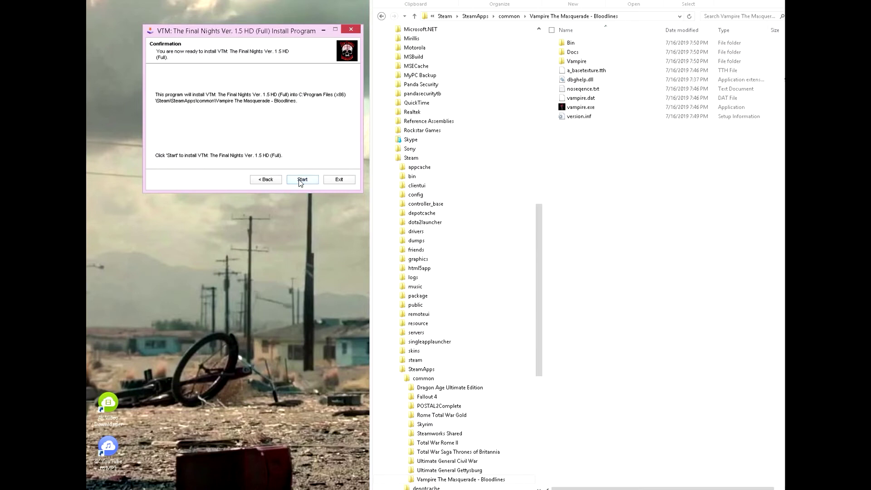
- Install VTM: The Final Nights Ver. 1.5 HD (Full) into the chosen folder and exit the installer
left_click(300, 180)
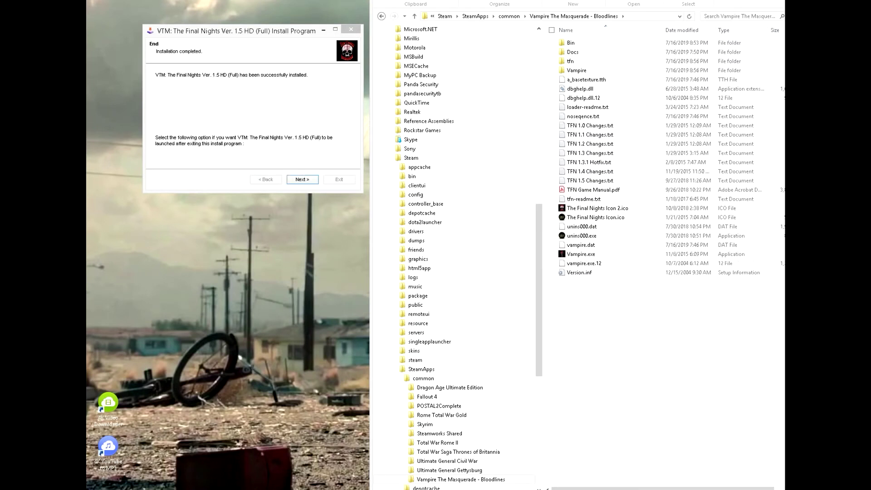
left_click(302, 179)
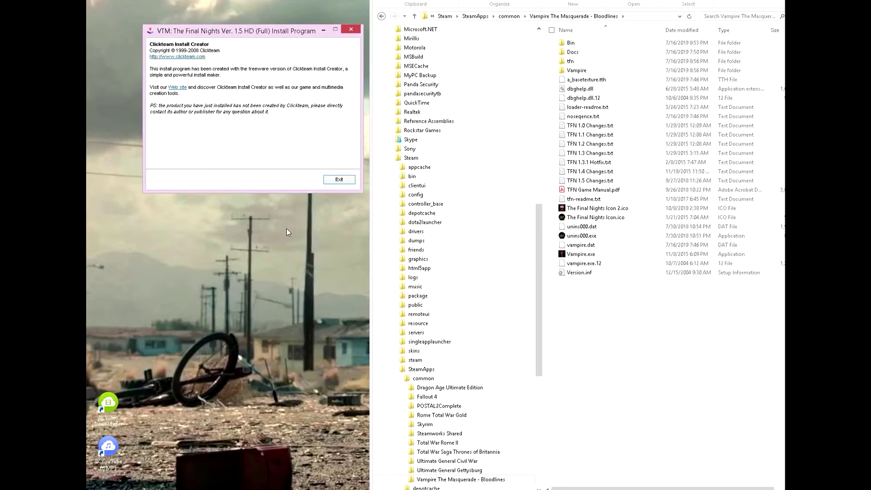
left_click(339, 179)
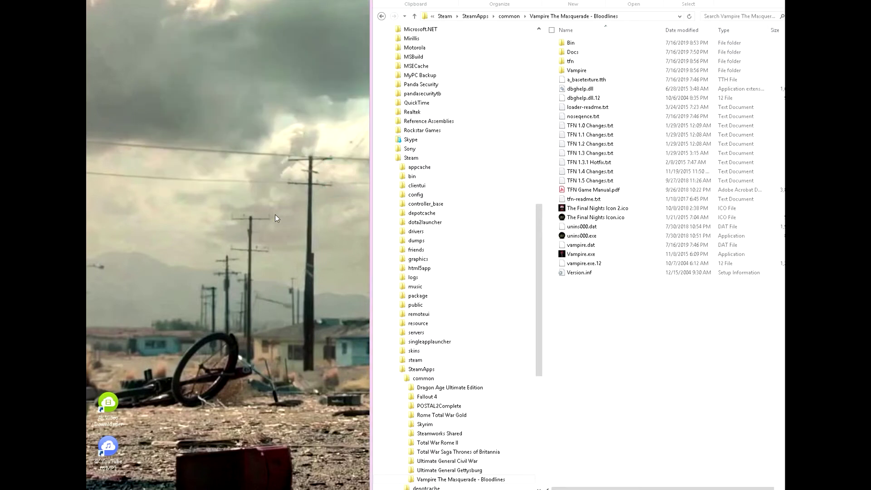
- Open TFN Game Manual.pdf from the game folder, skim its cover and table of contents, and close it
left_click(609, 193)
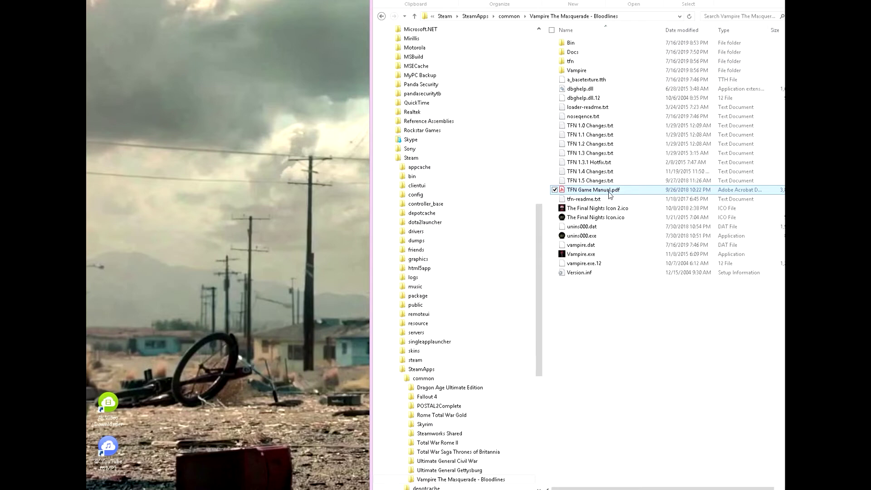
double_click(609, 193)
scroll(346, 116, "down", 5)
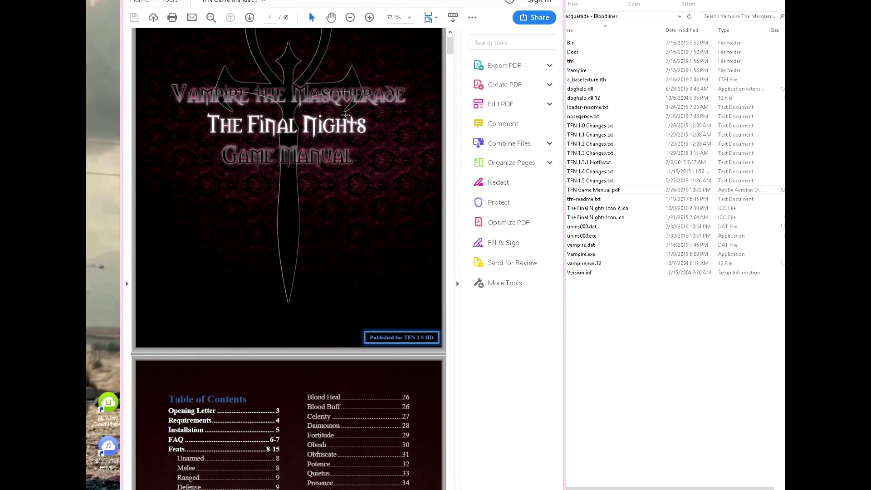
scroll(346, 115, "down", 3)
scroll(345, 115, "up", 5)
key("alt+F4")
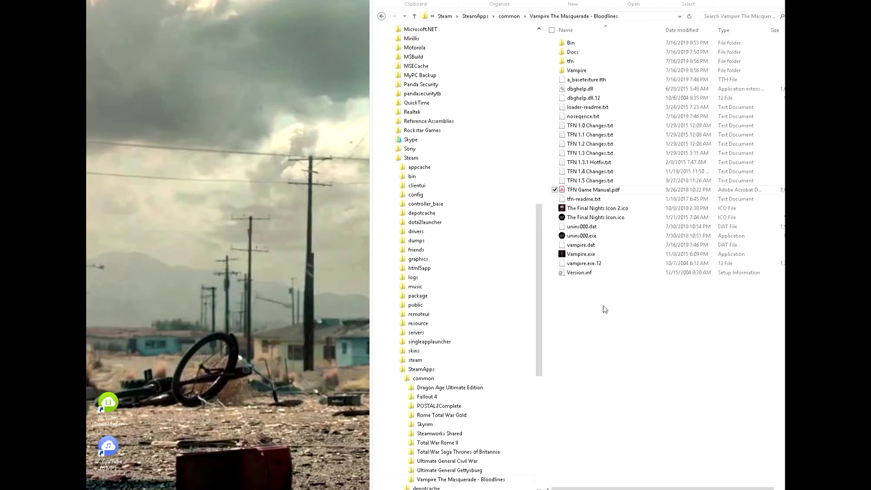
- Create a shortcut to Vampire.exe in the game folder and move it onto the desktop
right_click(581, 257)
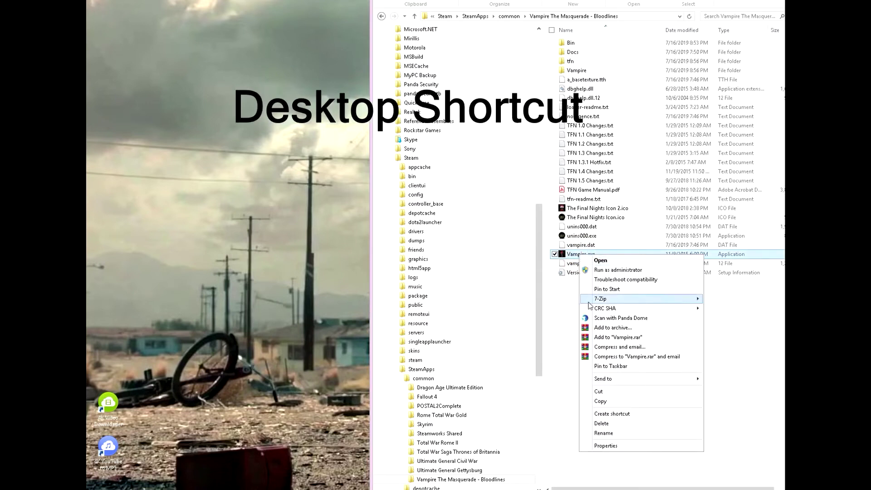
left_click(610, 413)
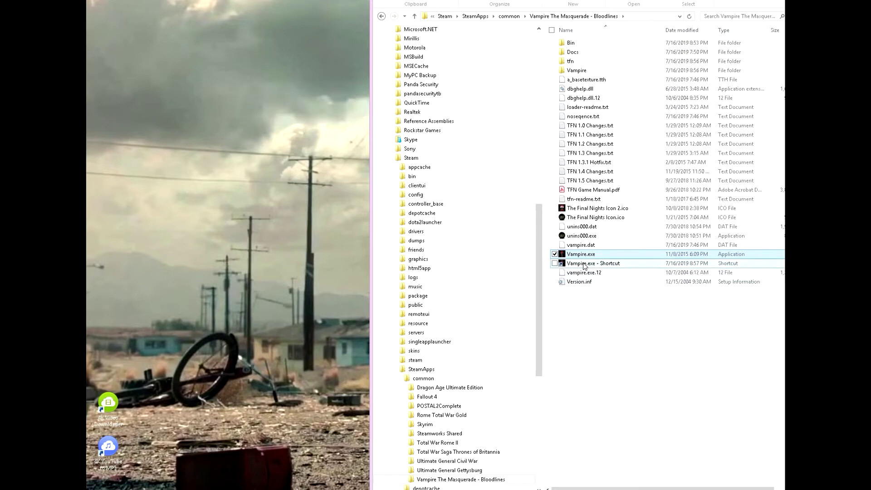
left_click_drag(592, 263, 290, 249)
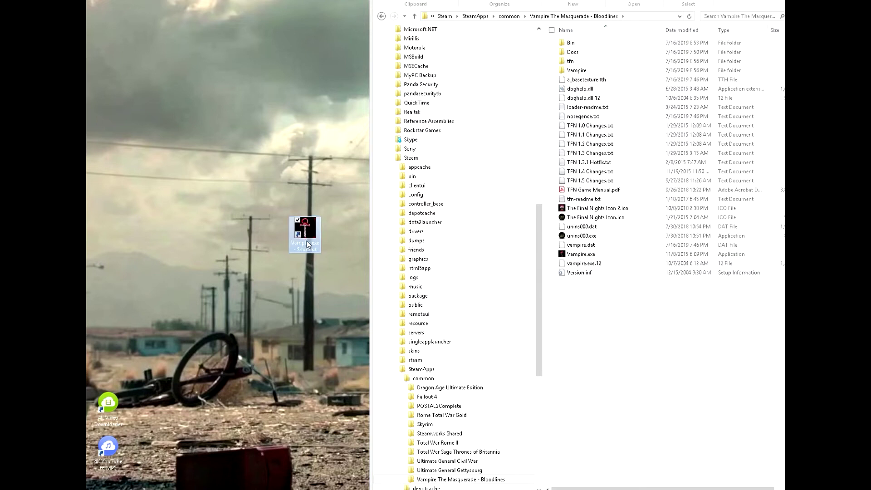
- Rename the Vampire.exe desktop shortcut to TFN
right_click(307, 244)
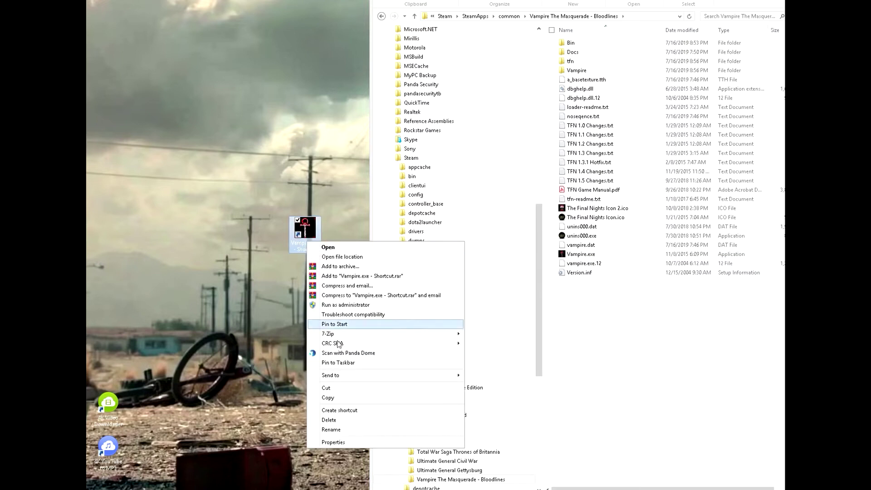
left_click(357, 429)
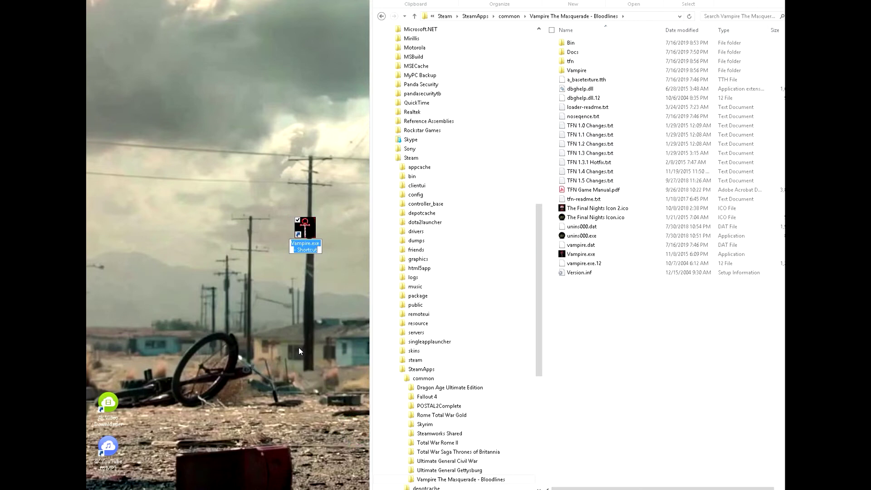
type("TFN")
key("Return")
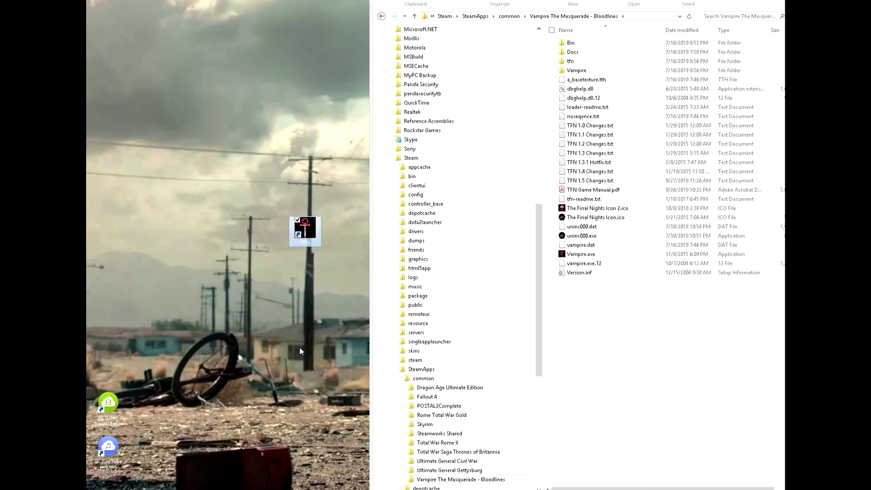
- Append -game tfn after the quoted Vampire.exe path in the TFN shortcut's target and apply the change
right_click(306, 232)
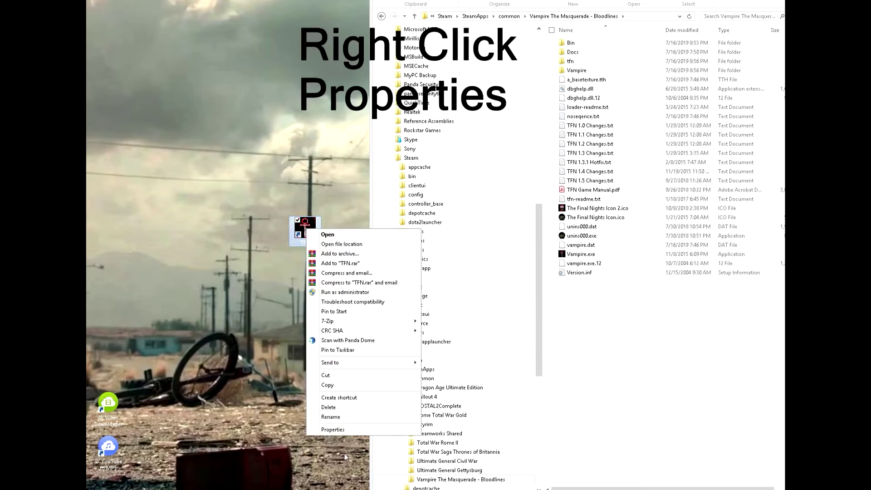
left_click(344, 429)
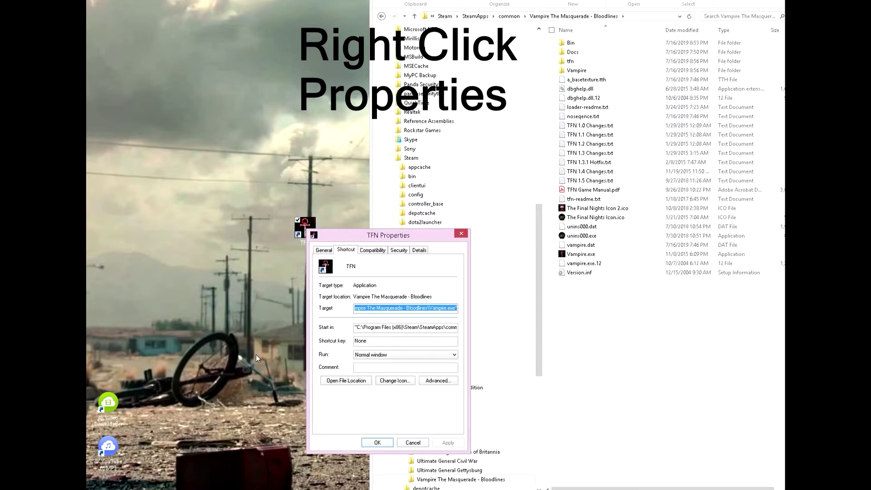
left_click(456, 309)
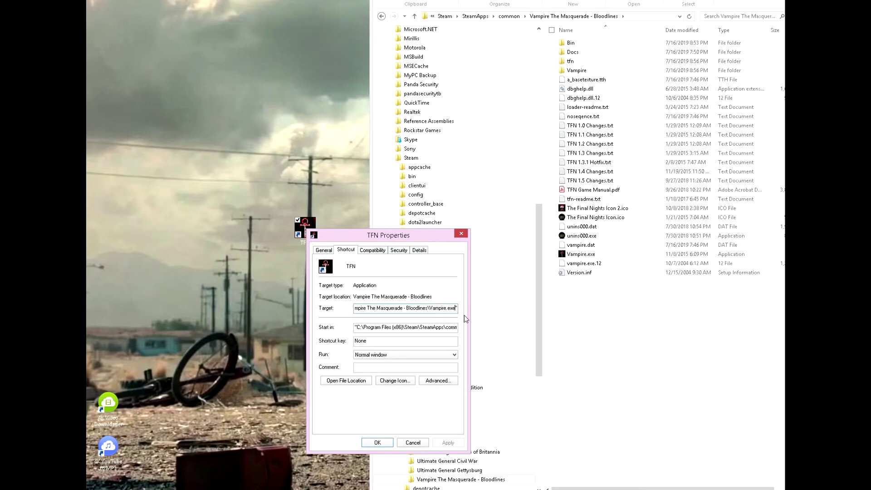
key("Left")
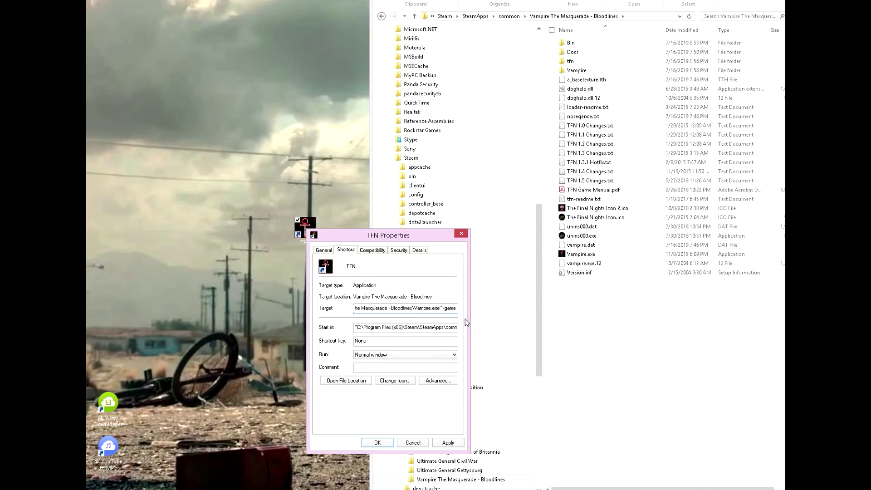
type("tfn")
left_click(455, 443)
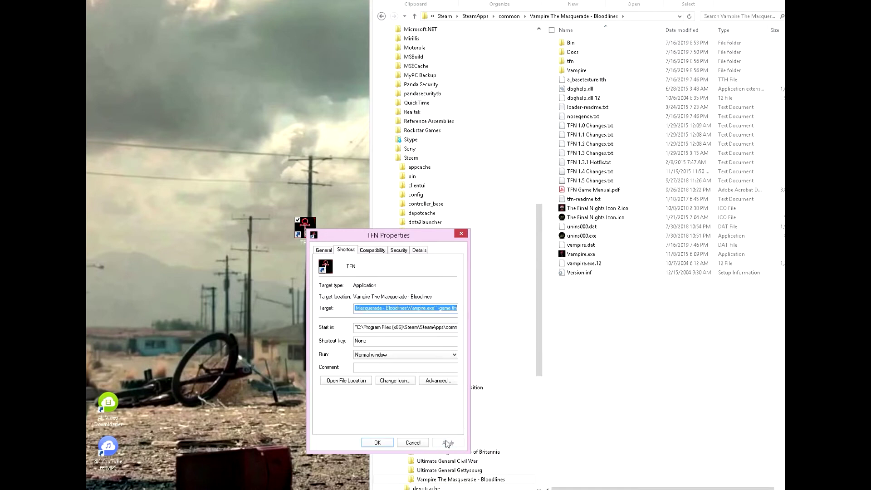
left_click(377, 442)
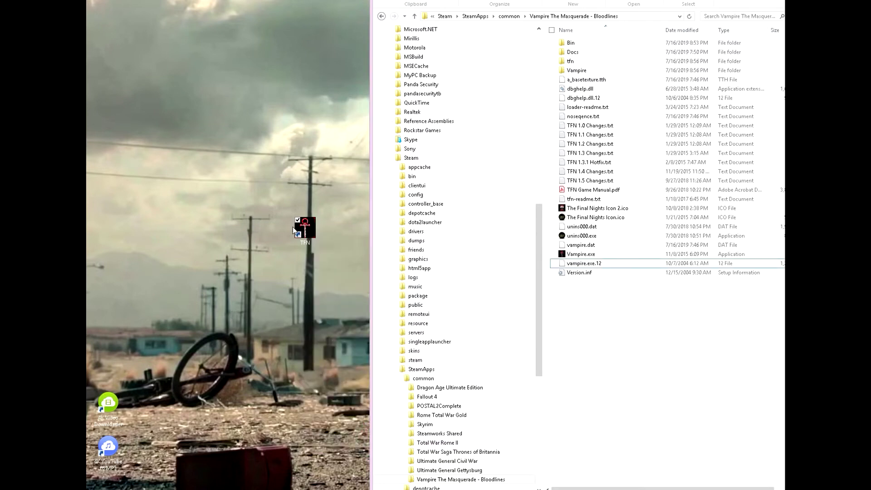
- Reopen the TFN shortcut's properties, check its target path, and close them
left_click(306, 229)
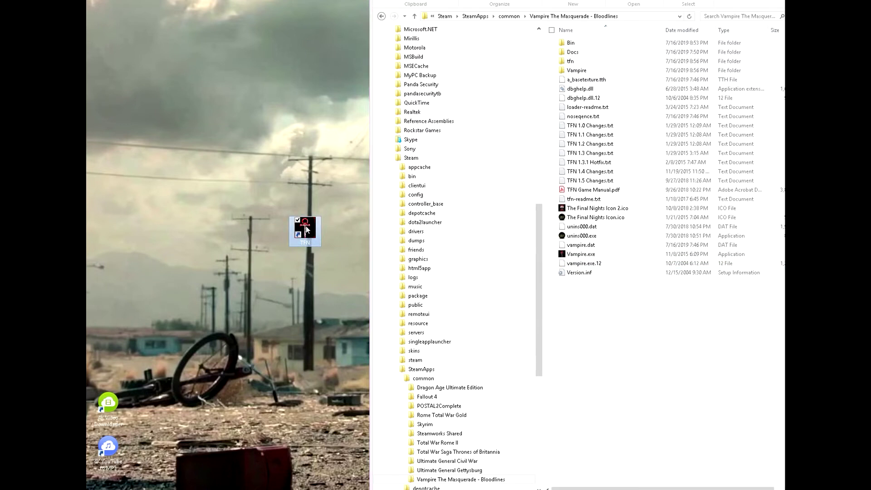
right_click(307, 230)
left_click(341, 429)
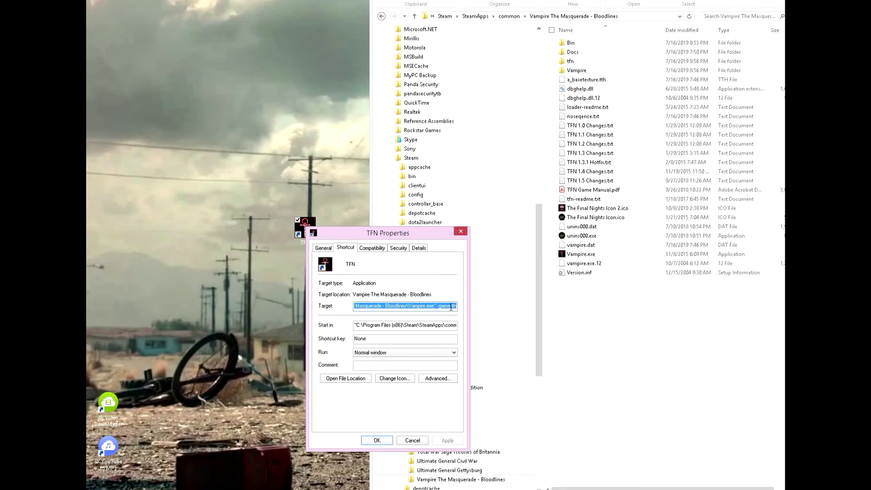
left_click(377, 440)
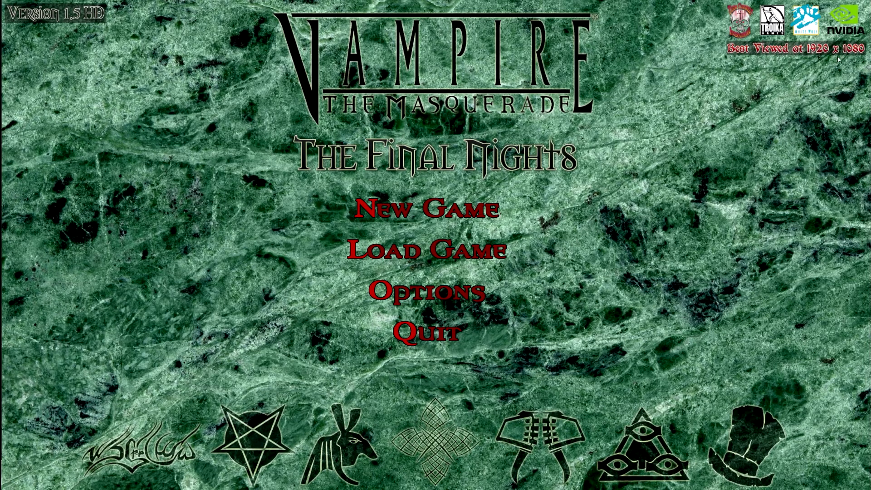
- In The Final Nights, try to set the video resolution to 1920 x 1080 x 32 and accept the options
left_click(439, 297)
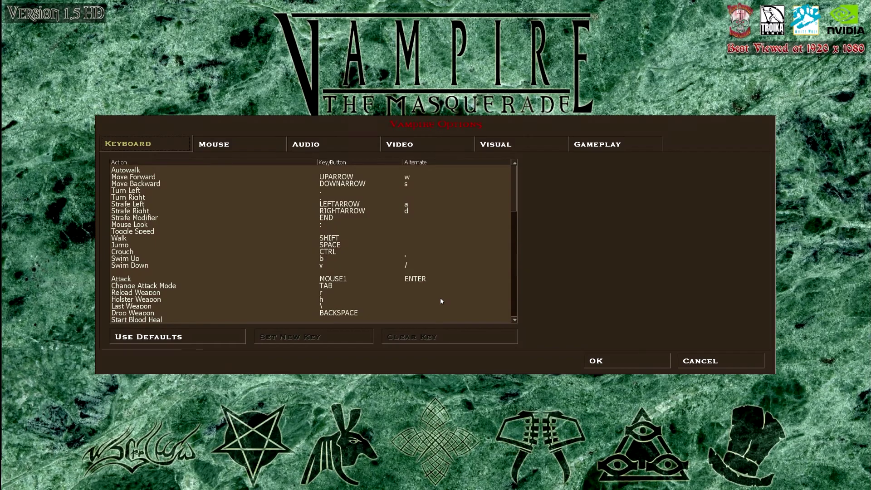
left_click(438, 144)
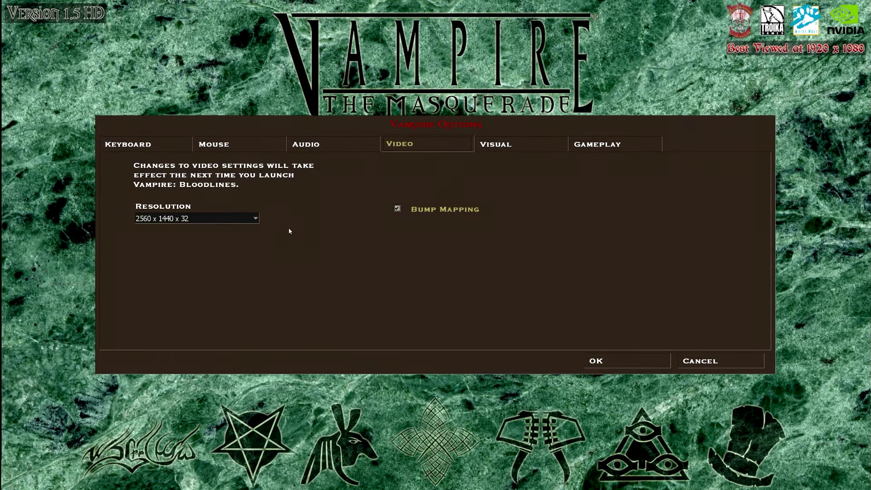
left_click(256, 219)
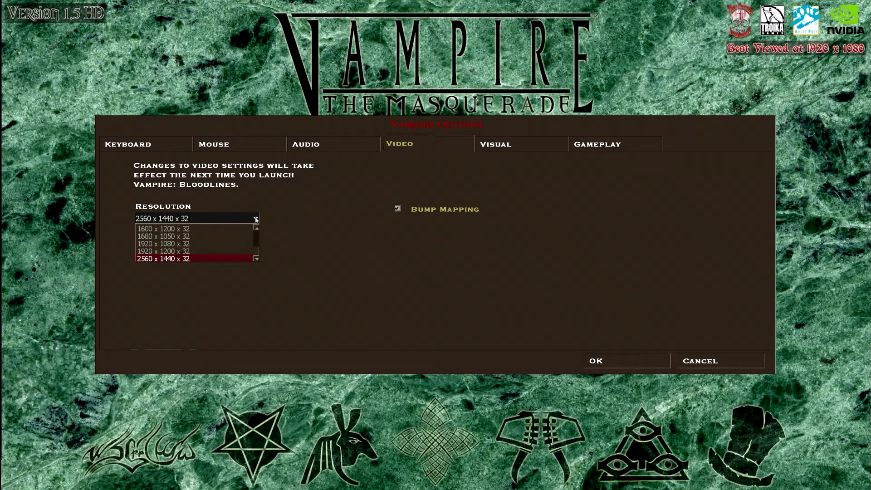
left_click(223, 244)
left_click(606, 359)
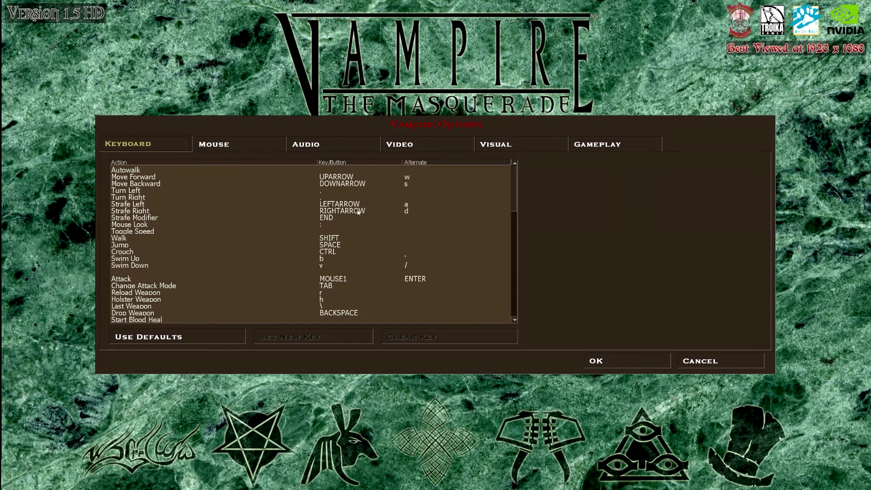
- Check the game's visual and audio options, set the video resolution to 1920 x 1080 x 32, and accept the changes
left_click(507, 147)
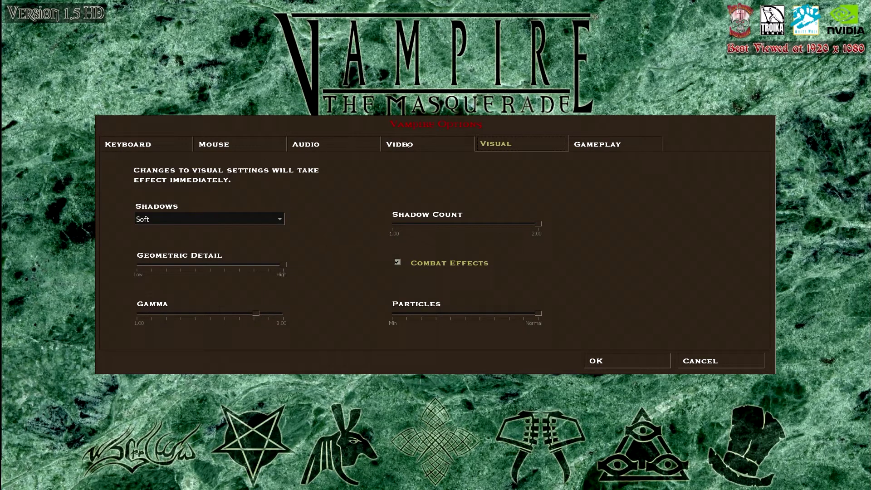
left_click(322, 144)
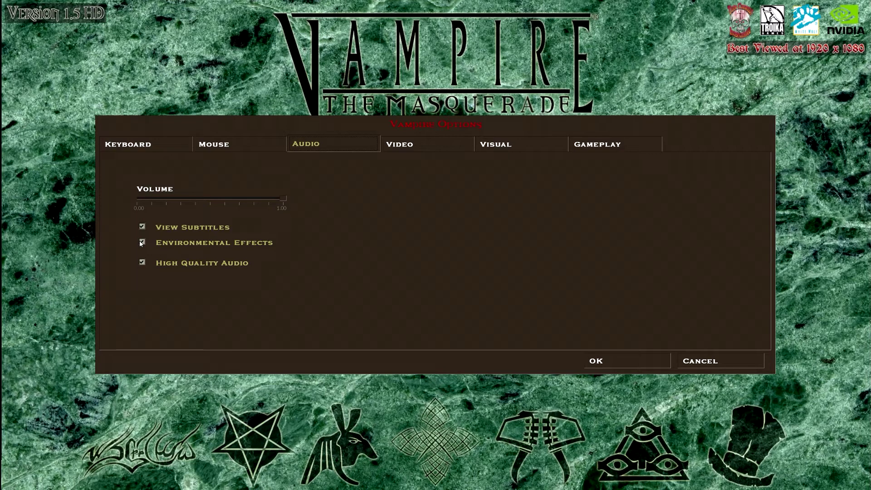
left_click(440, 145)
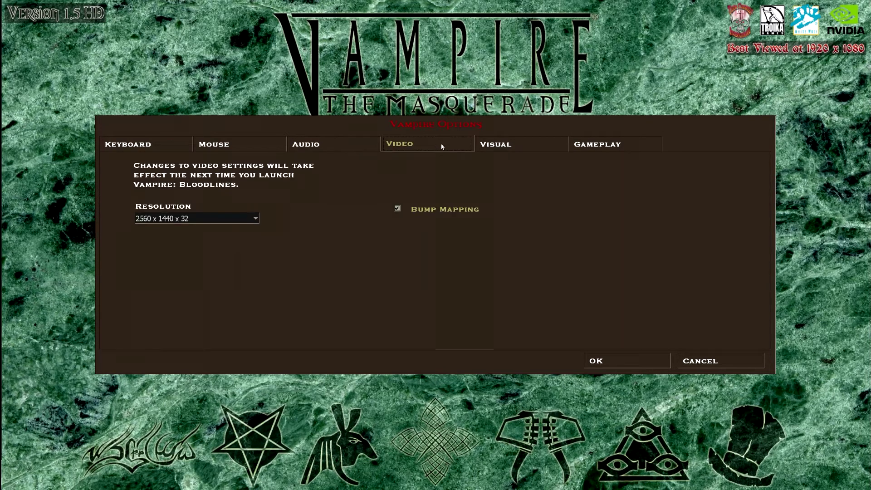
left_click(257, 219)
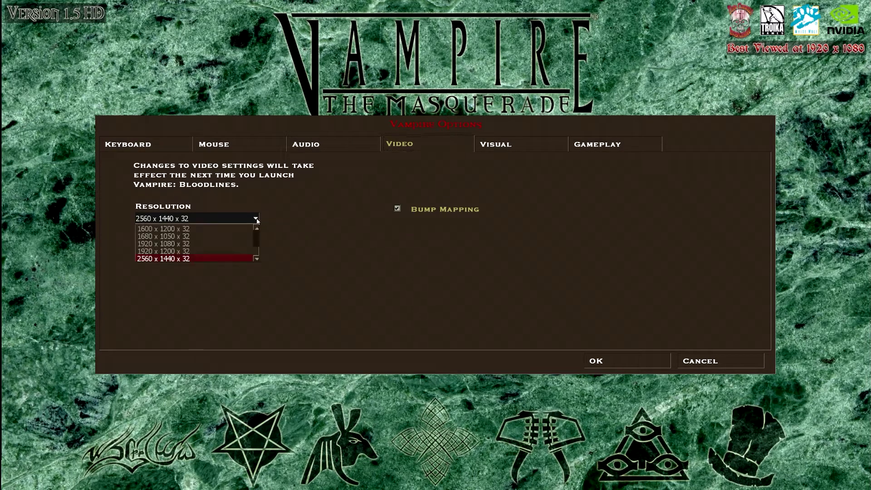
left_click(220, 244)
left_click(634, 366)
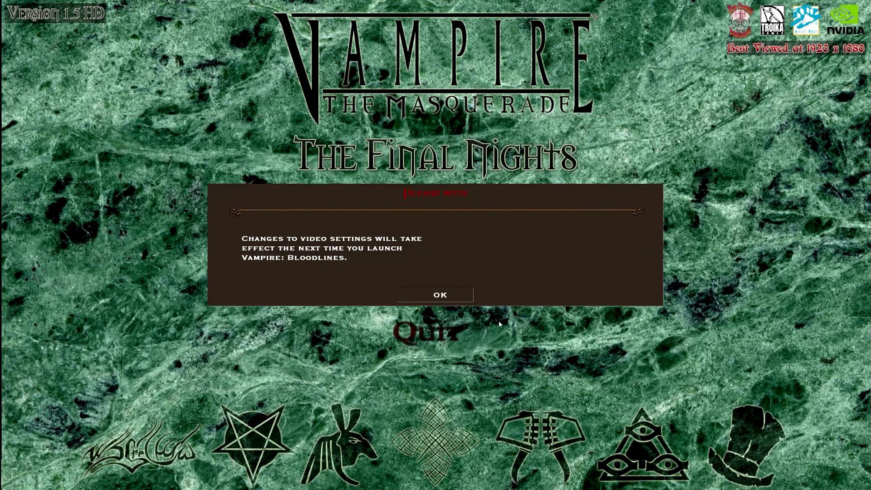
left_click(443, 295)
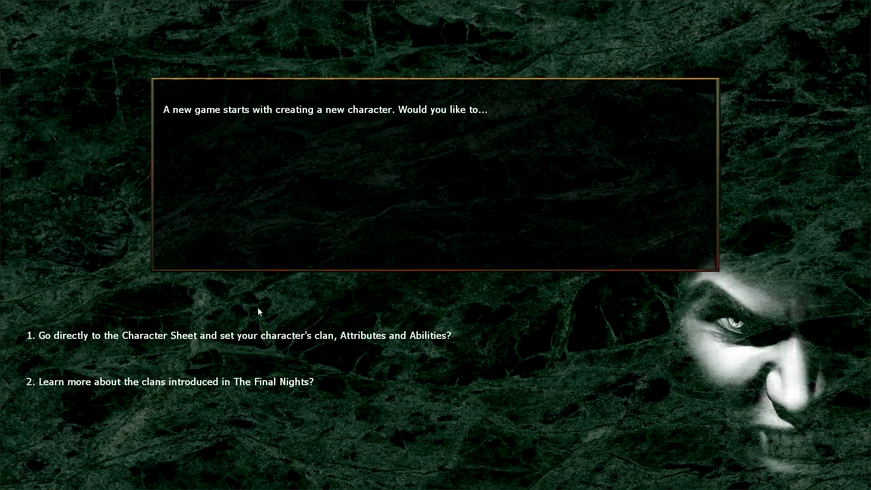
- Go directly to the new game's Character Sheet and view the Assamite, Followers of Set and Ishtarri clans in turn
left_click(188, 336)
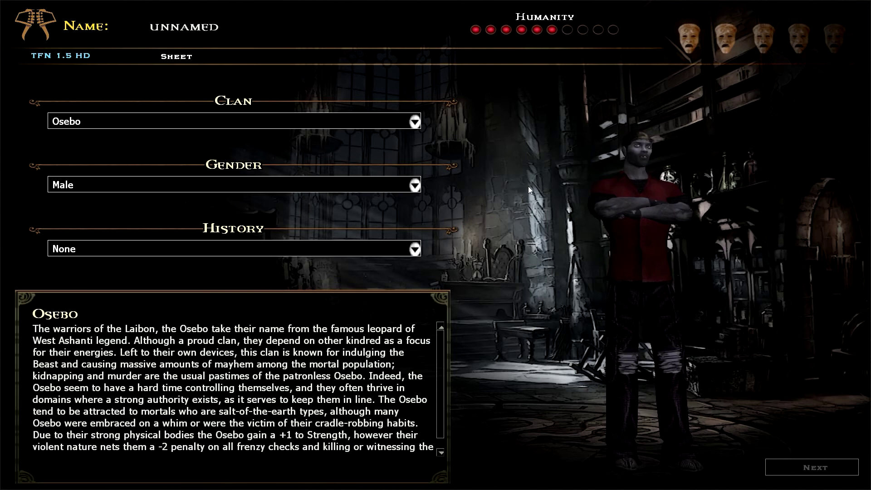
left_click(415, 121)
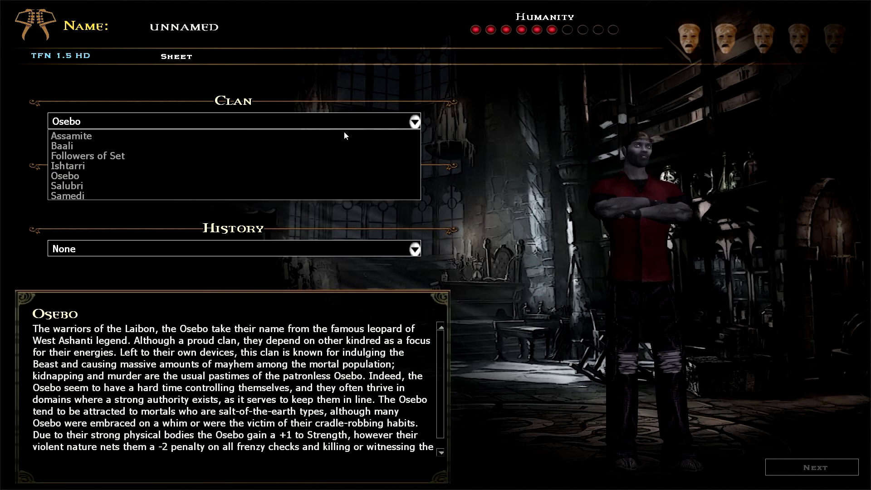
left_click(108, 136)
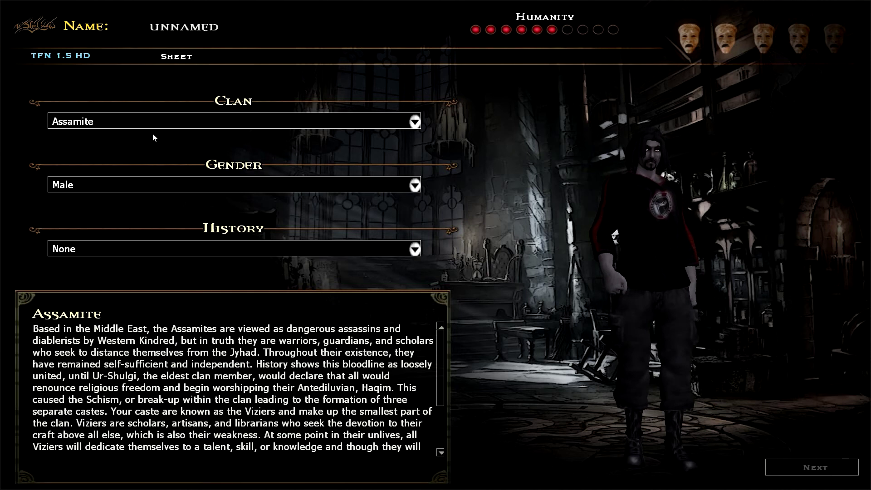
left_click(415, 122)
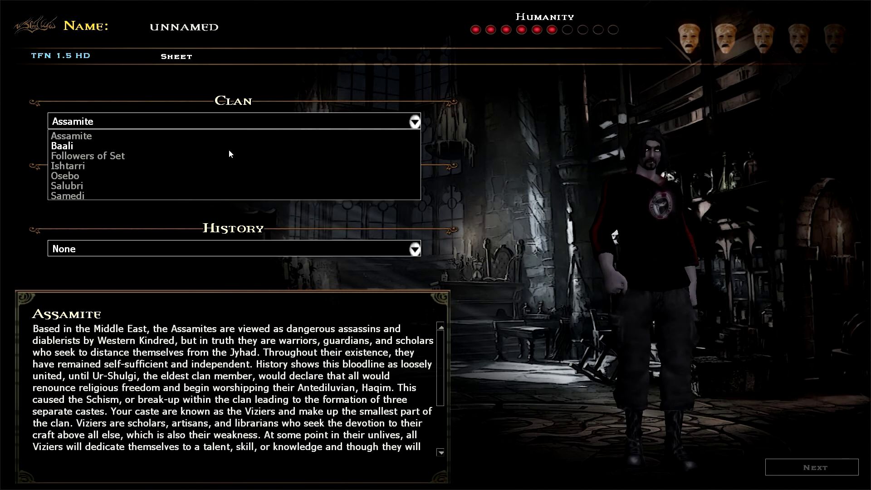
left_click(118, 157)
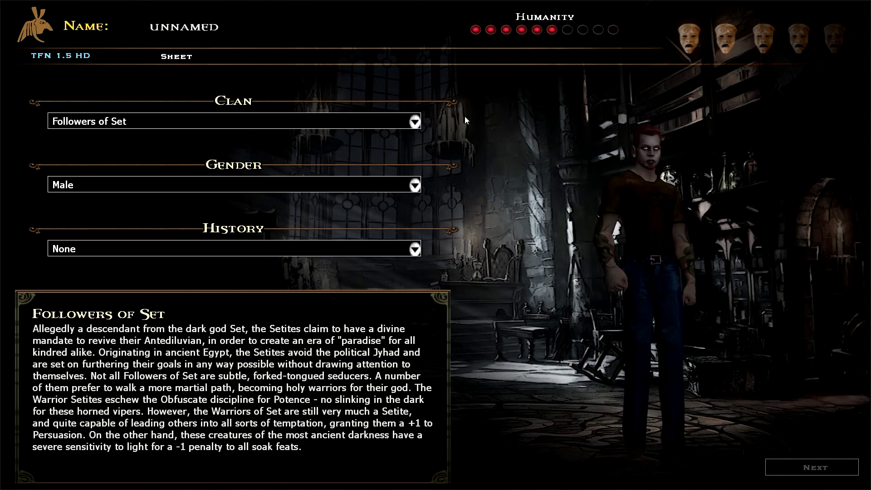
left_click(415, 121)
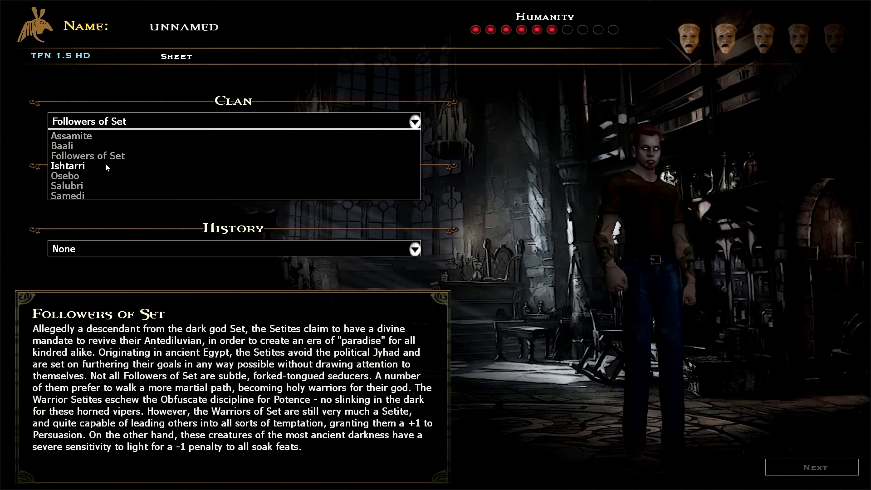
left_click(85, 166)
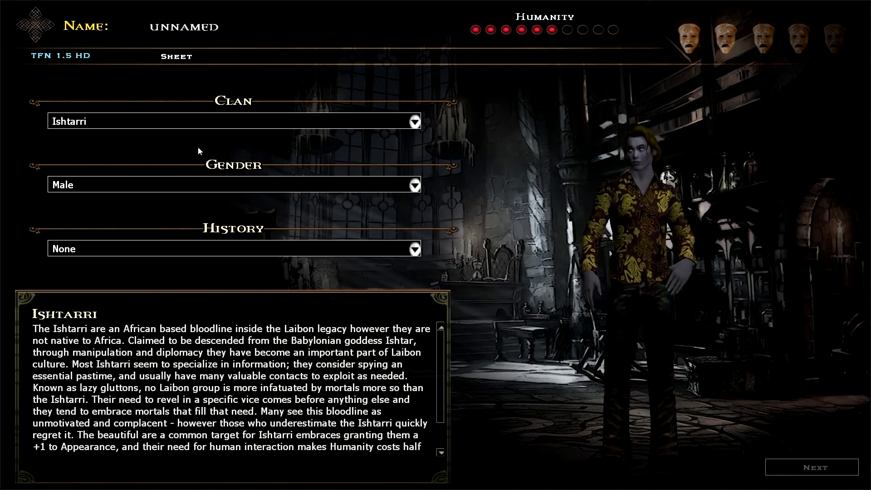
- View the male characters of the Osebo, Salubri and Samedi clans in turn, and check the gender options for Samedi
left_click(416, 122)
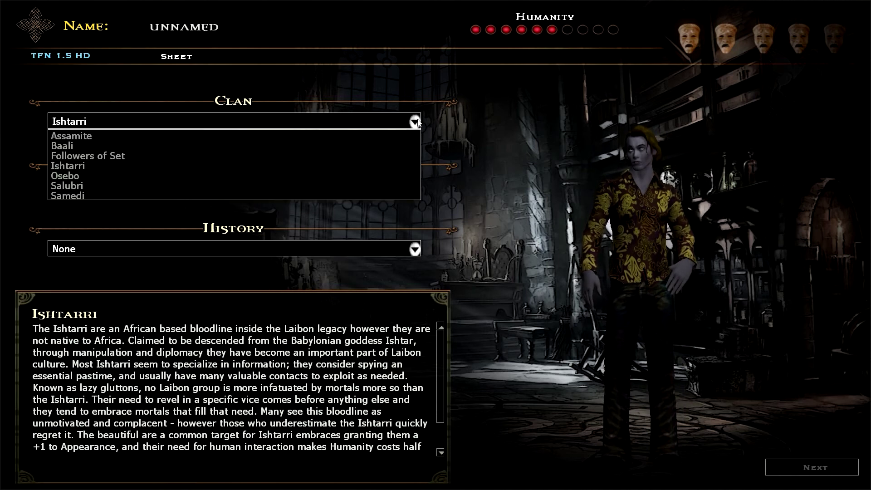
left_click(69, 177)
left_click(415, 122)
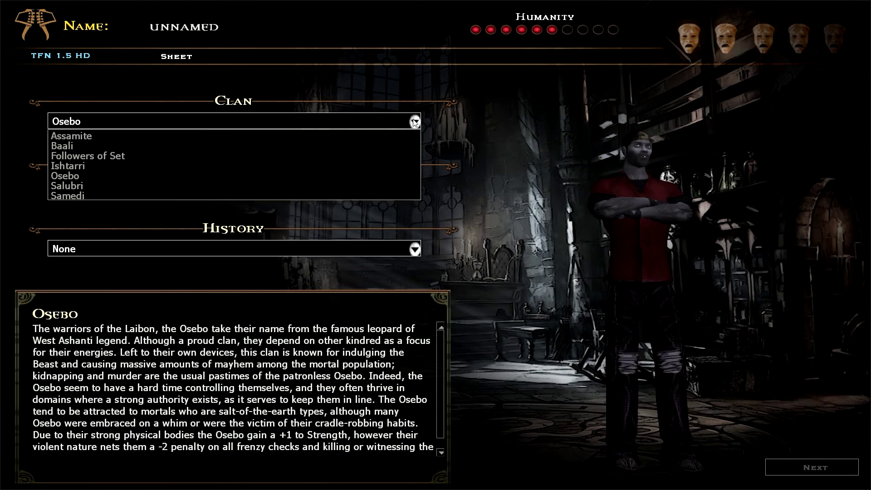
left_click(70, 186)
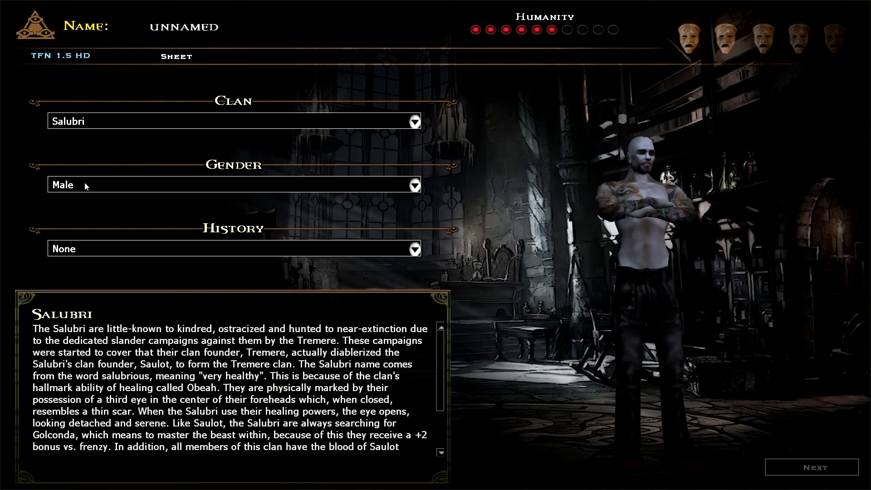
left_click(415, 122)
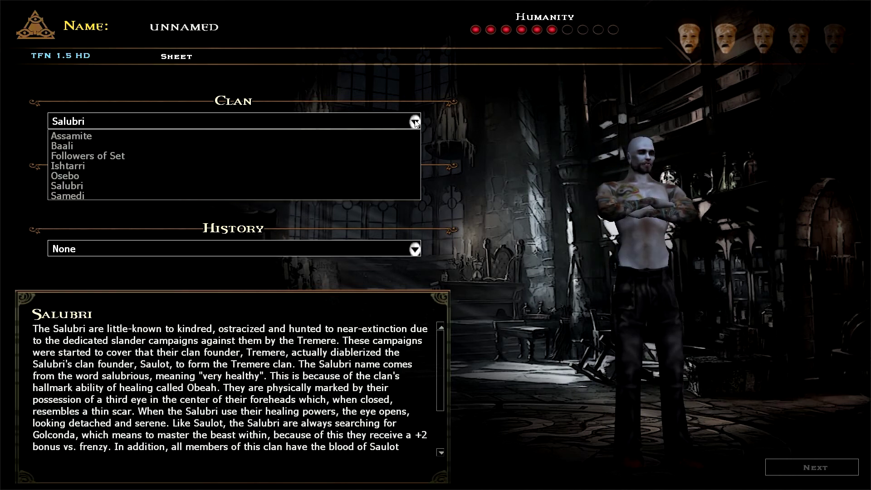
left_click(67, 196)
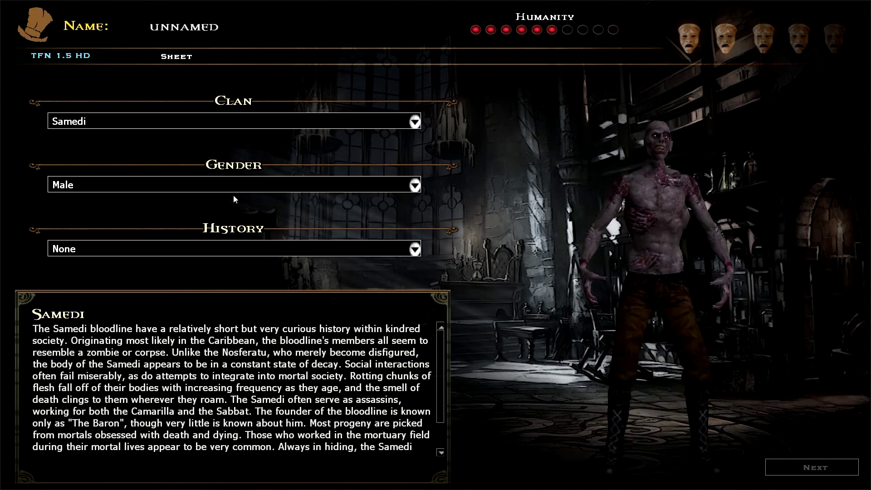
left_click(254, 185)
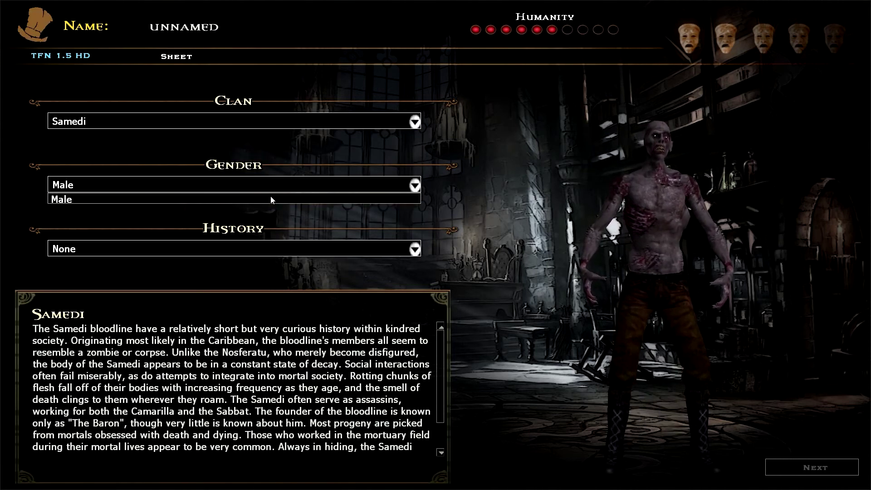
- Choose the Assamite clan and set the gender to Female to view its female character
left_click(415, 121)
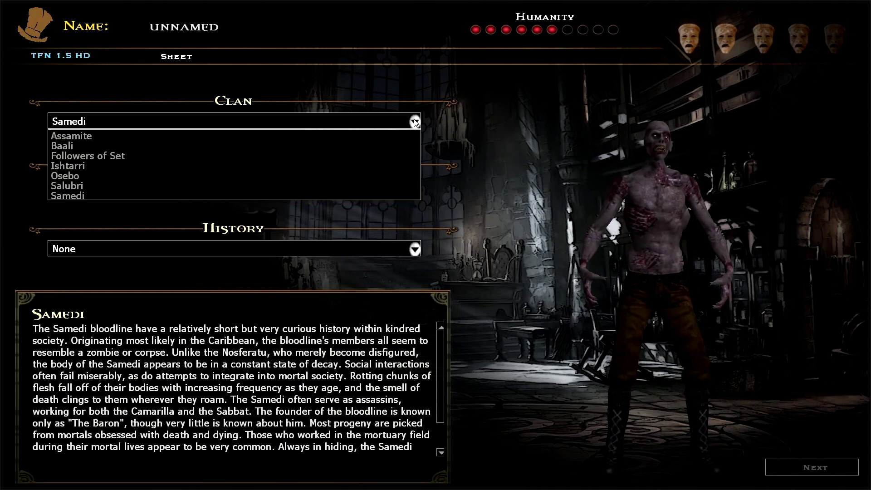
left_click(177, 136)
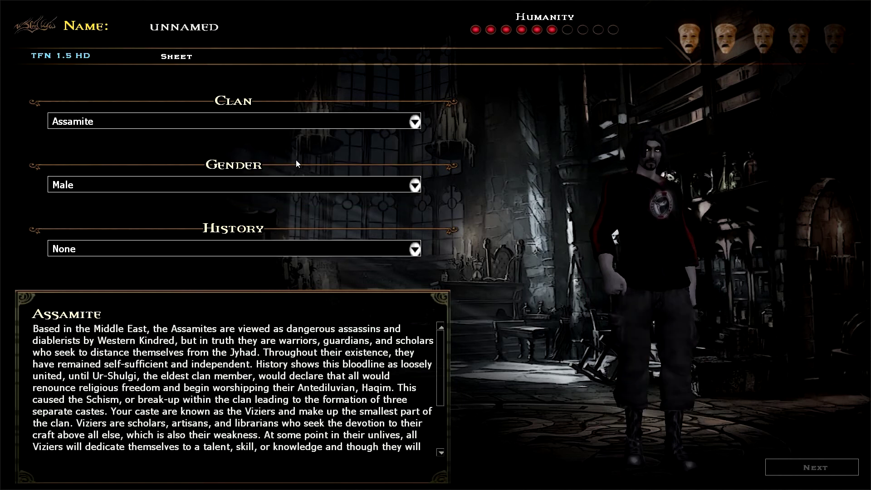
left_click(202, 185)
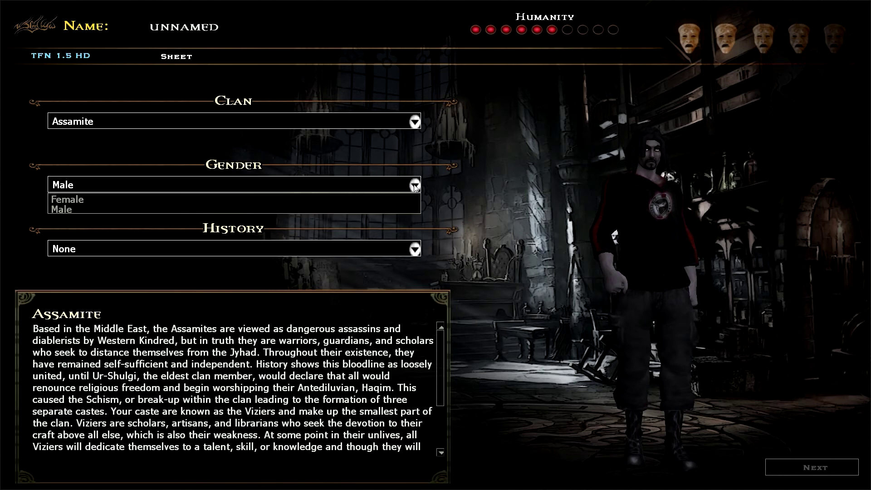
left_click(191, 199)
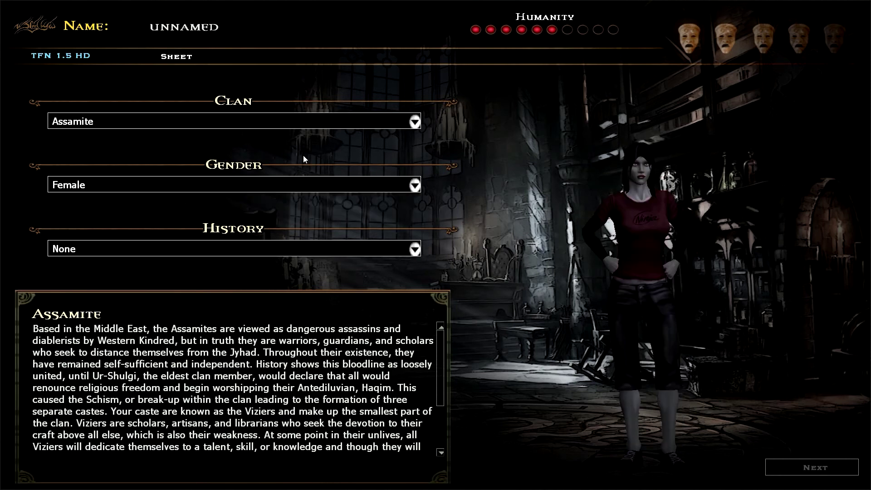
- View the female characters of the Baali, Followers of Set and Ishtarri clans in turn
left_click(414, 121)
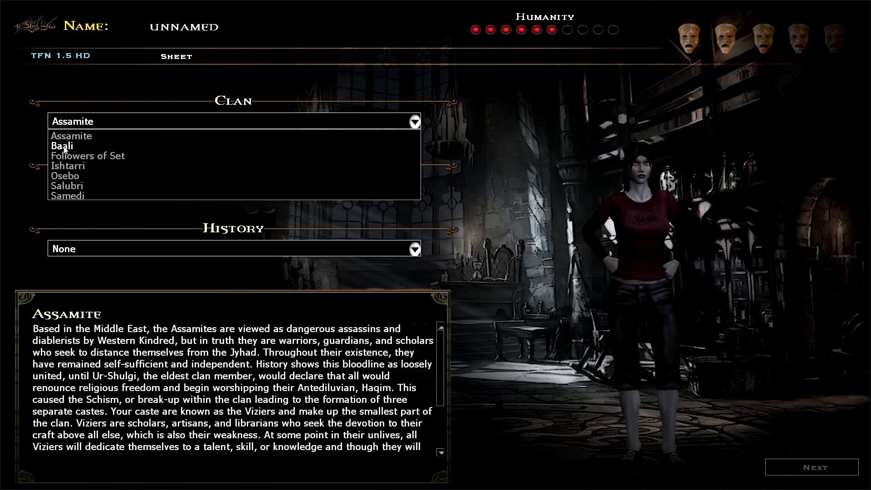
left_click(117, 147)
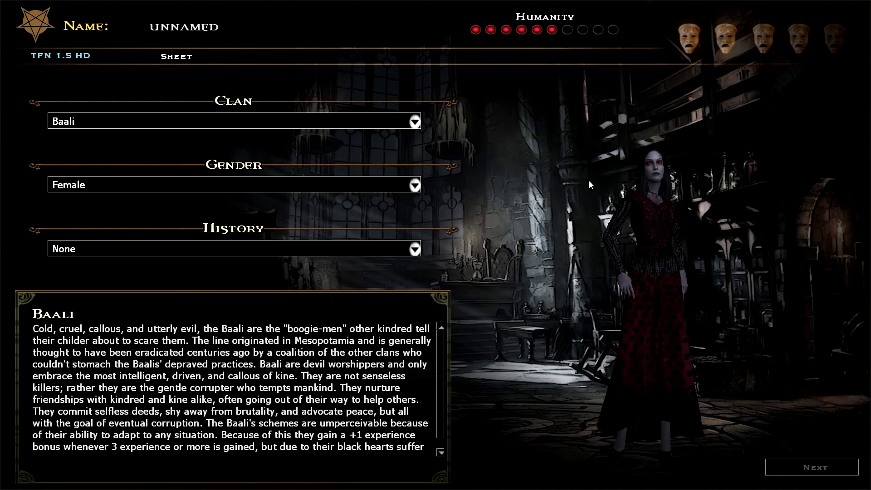
left_click(414, 122)
left_click(119, 156)
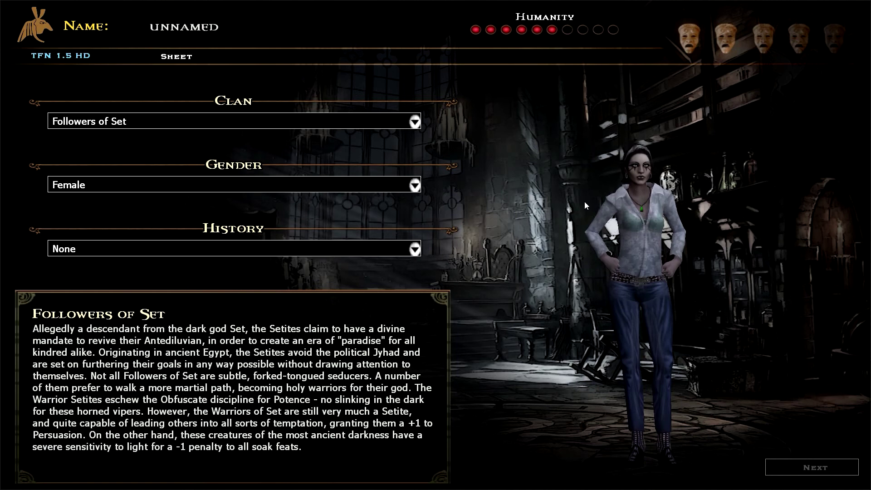
left_click(415, 121)
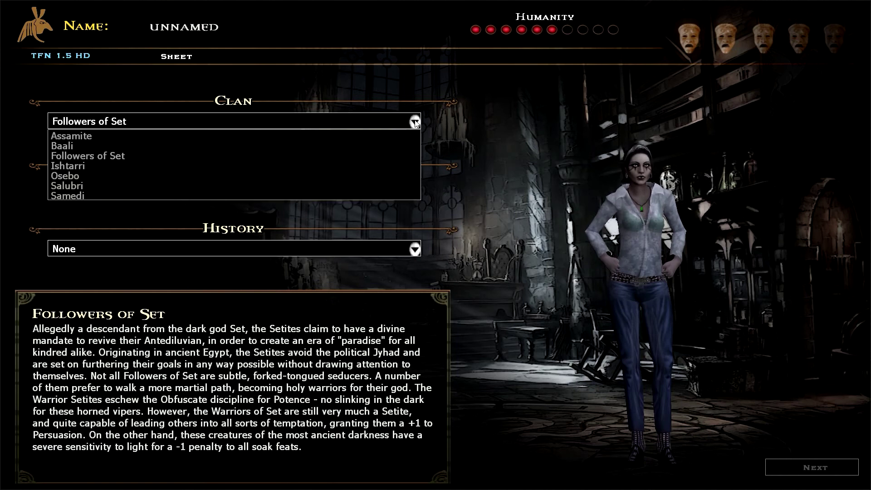
left_click(81, 167)
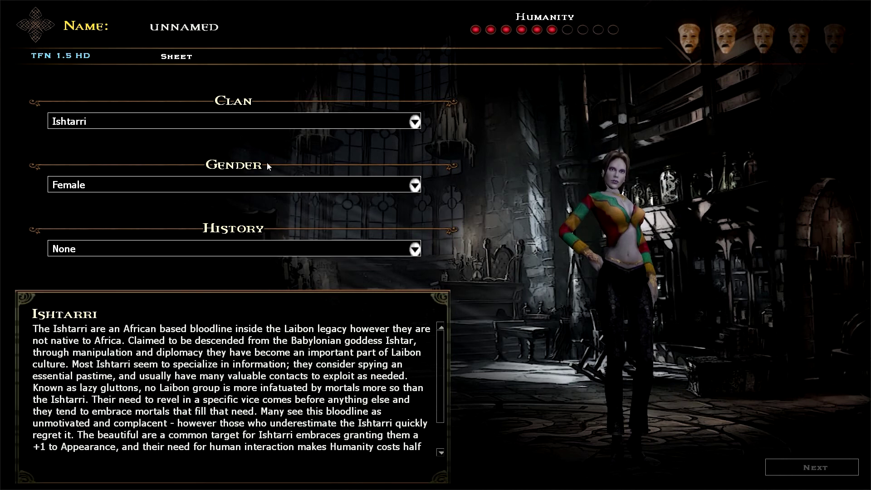
- View the female Osebo and Salubri characters, followed by the Samedi clan's character
left_click(415, 122)
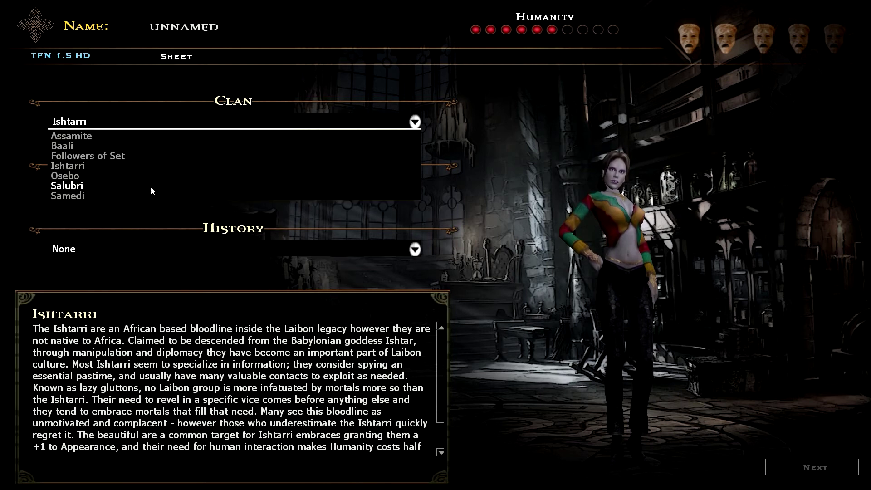
left_click(68, 176)
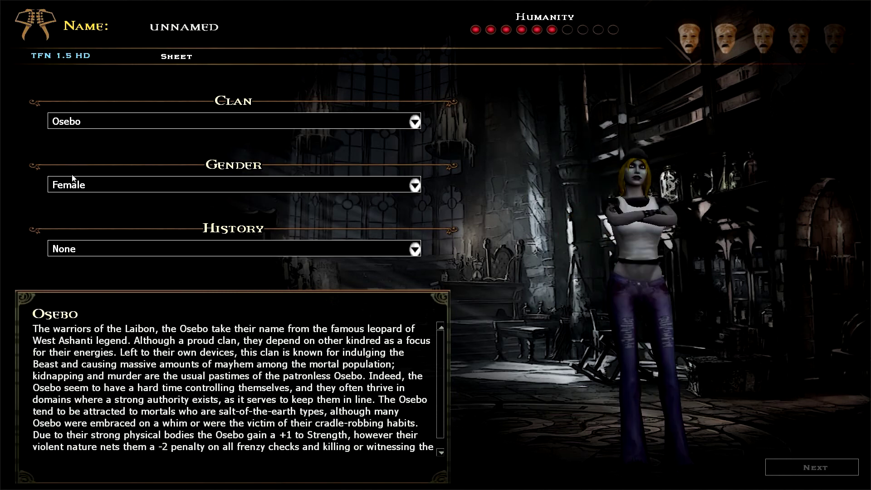
left_click(415, 122)
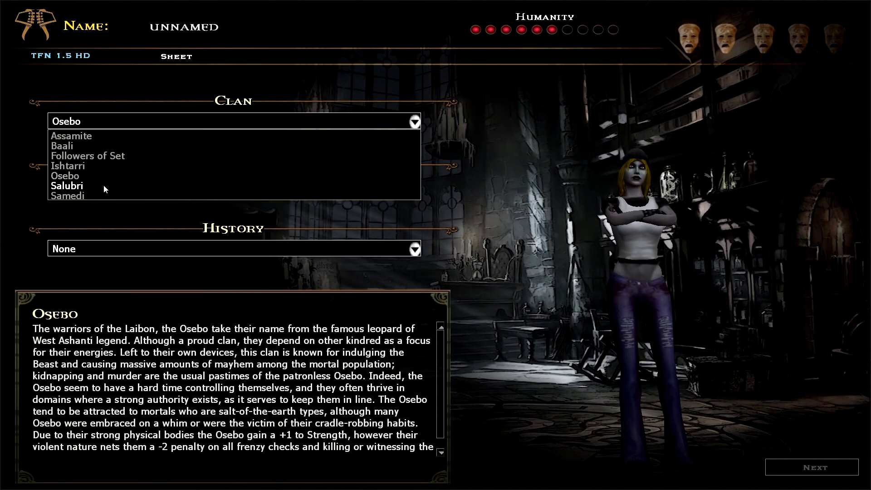
left_click(63, 186)
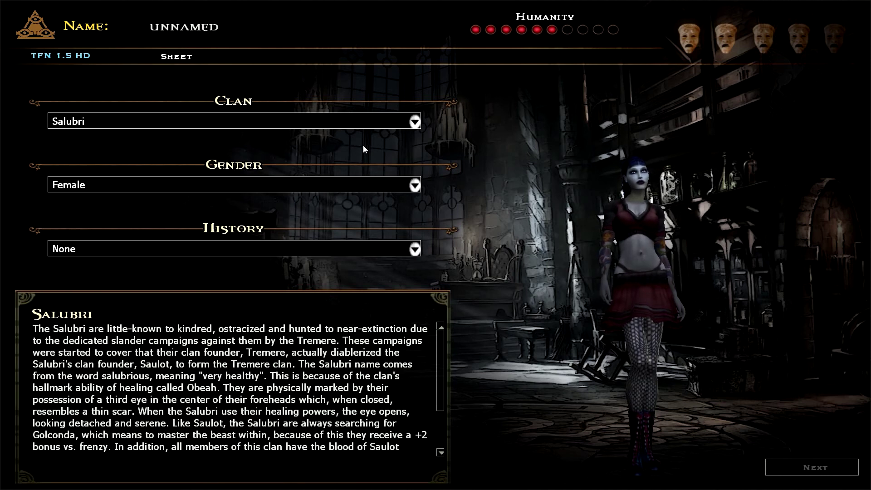
left_click(414, 122)
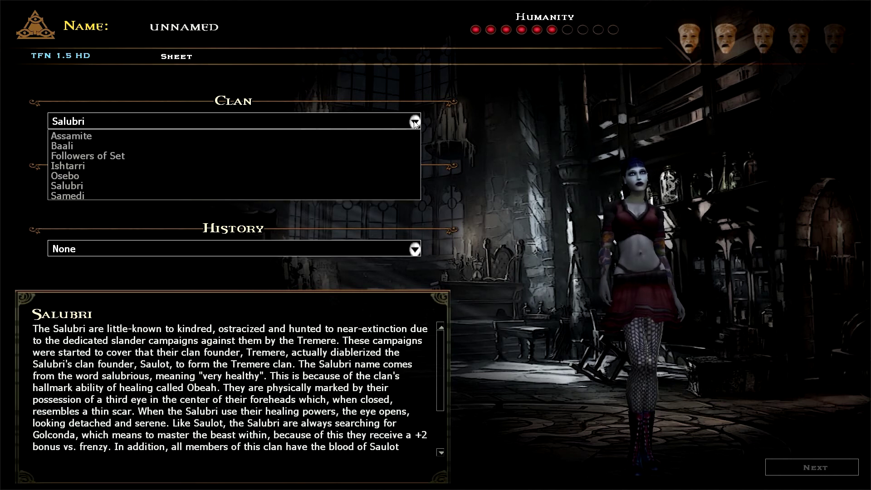
left_click(82, 195)
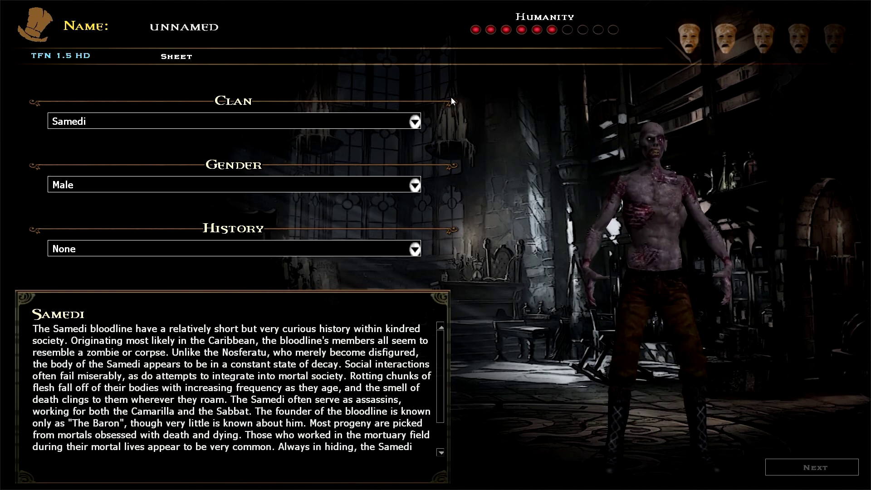
- Return to the Followers of Set clan and set the gender to Female
left_click(415, 121)
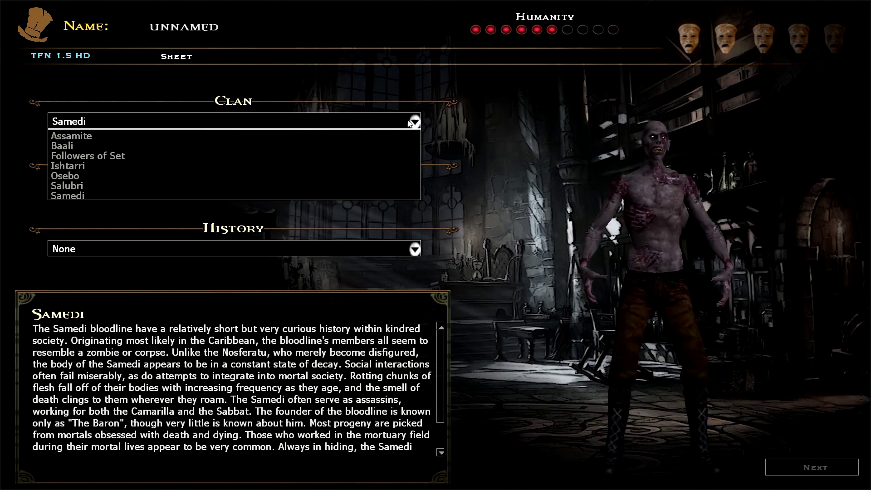
left_click(113, 156)
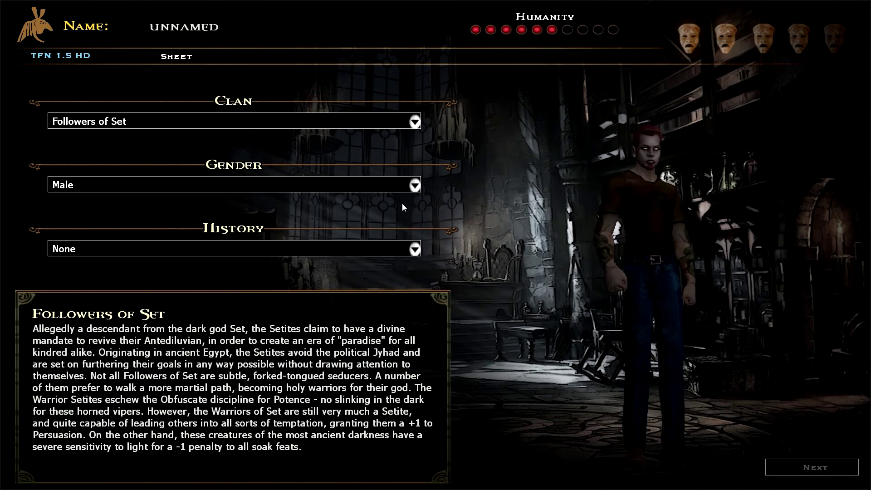
left_click(415, 185)
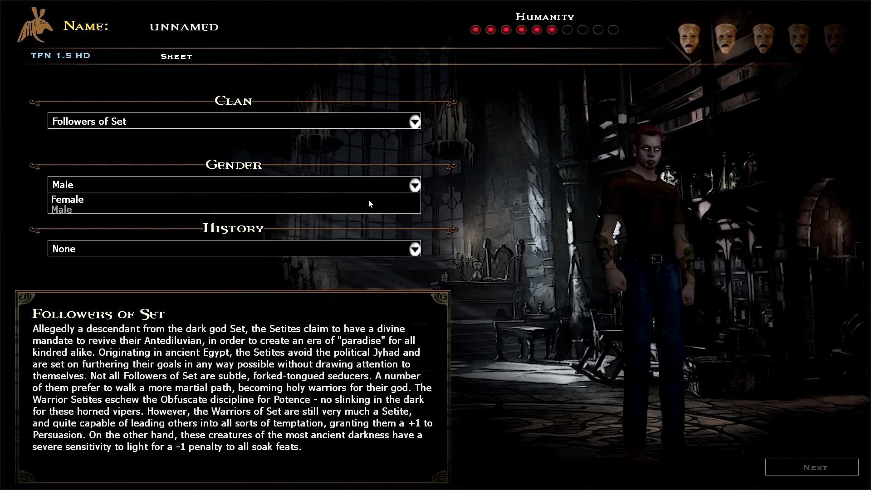
left_click(84, 200)
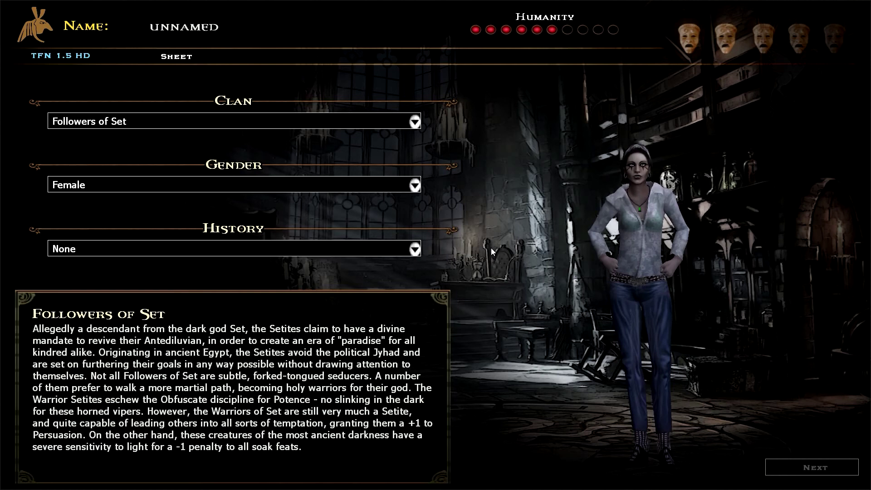
- Leave character creation for the main menu, check the video resolution in the game options, and accept them
key("Escape")
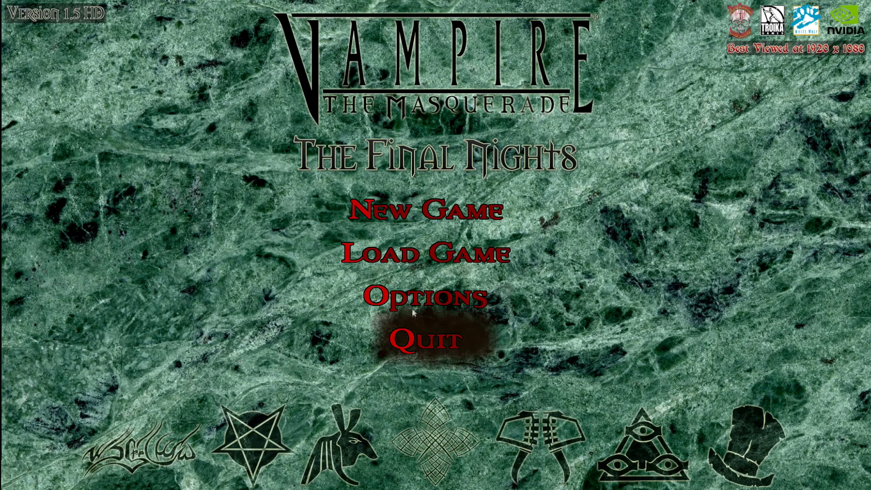
left_click(415, 295)
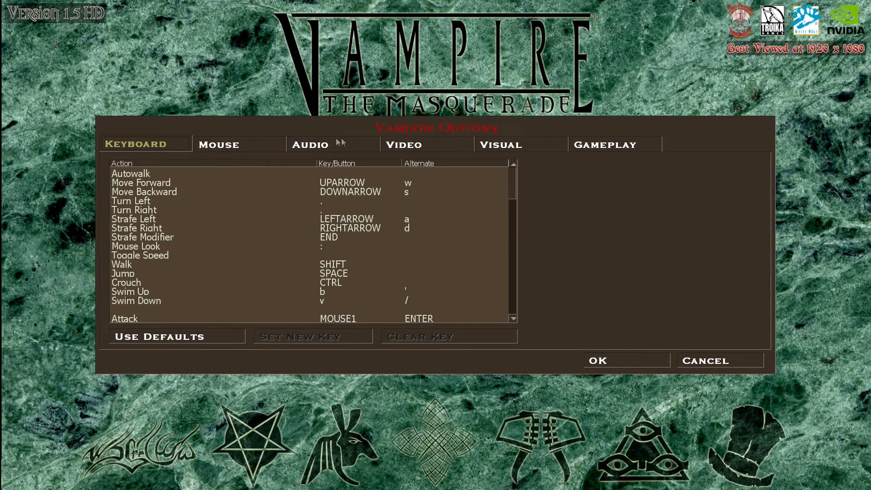
left_click(422, 144)
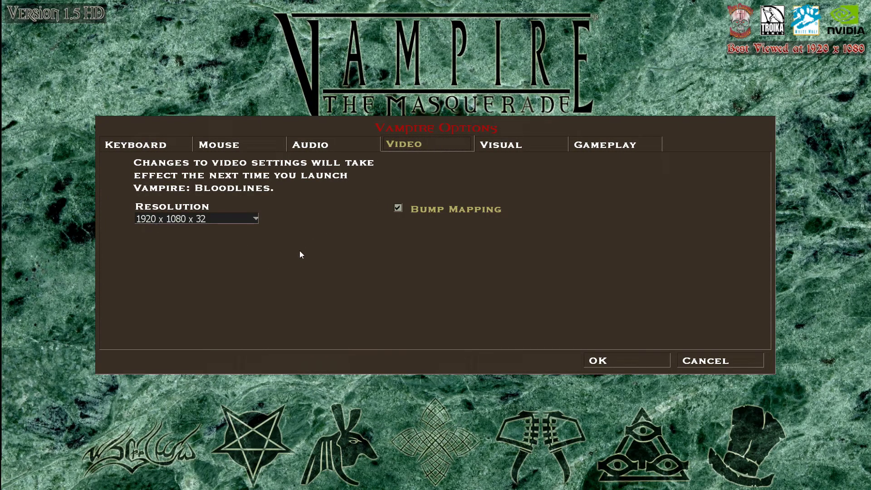
left_click(629, 360)
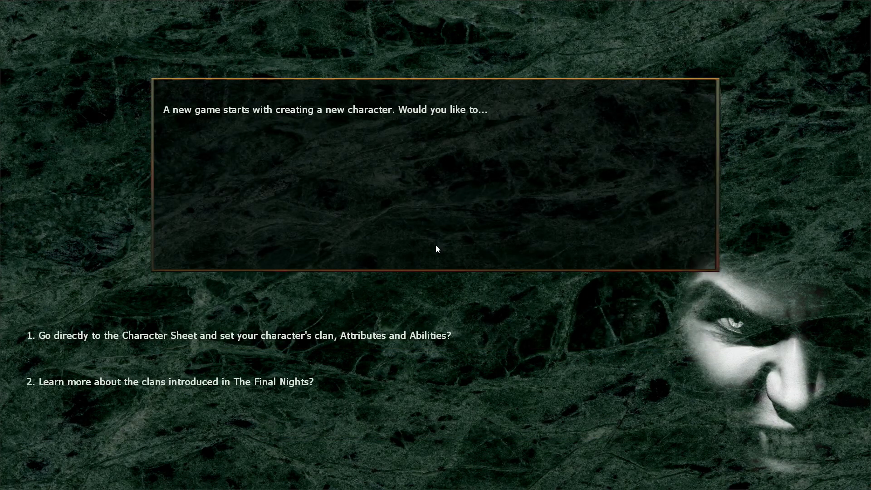
- Go directly to the Character Sheet for a new game and set the Followers of Set character's gender to Female
left_click(84, 338)
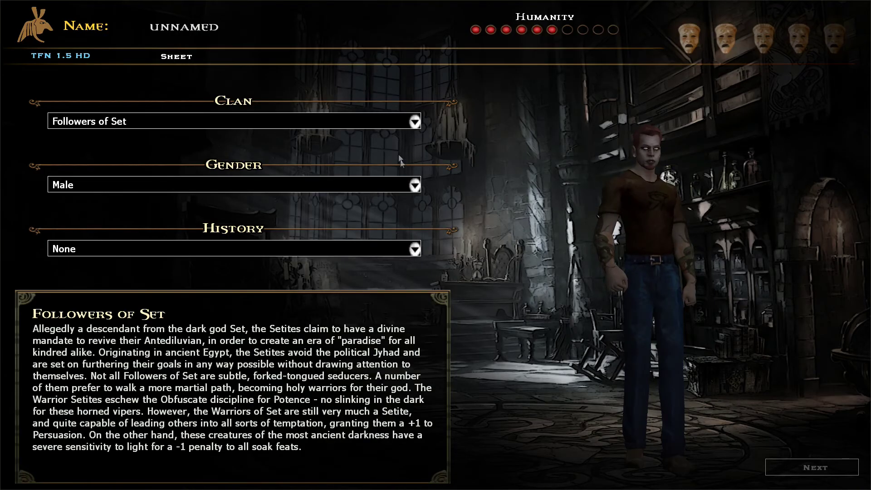
left_click(322, 184)
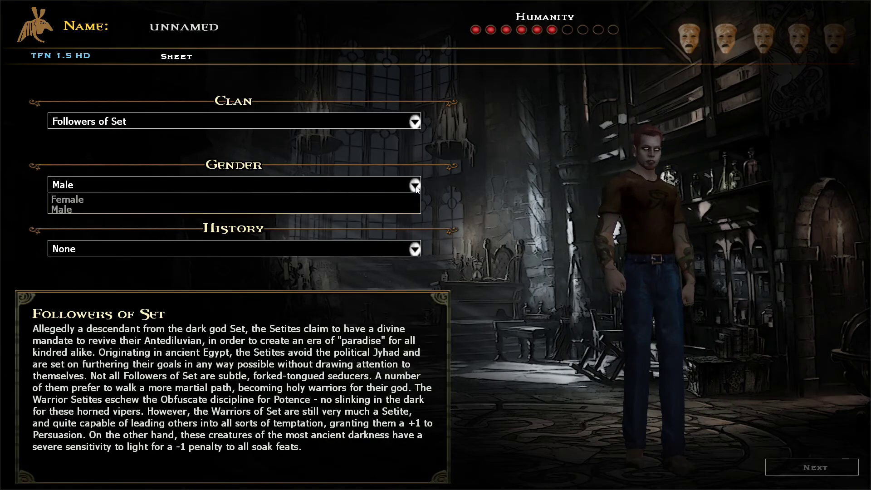
left_click(121, 200)
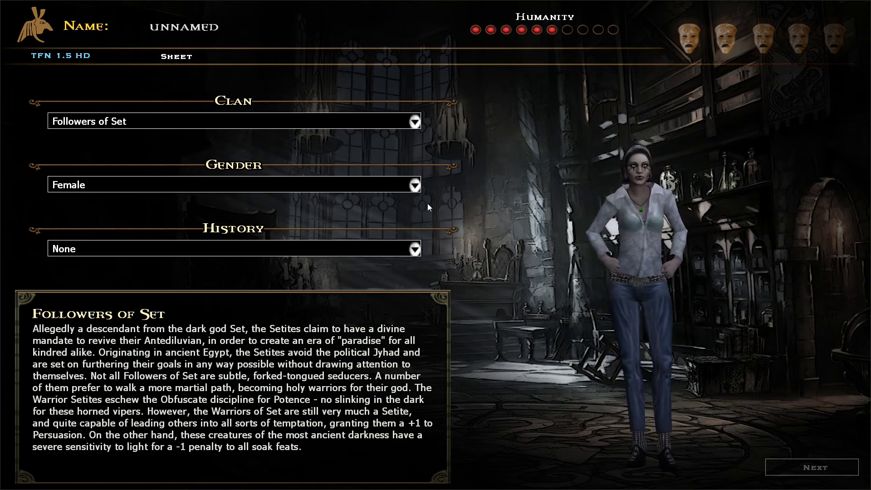
- View the female Assamite character, followed by the female and male characters of the Ishtarri clan
left_click(415, 121)
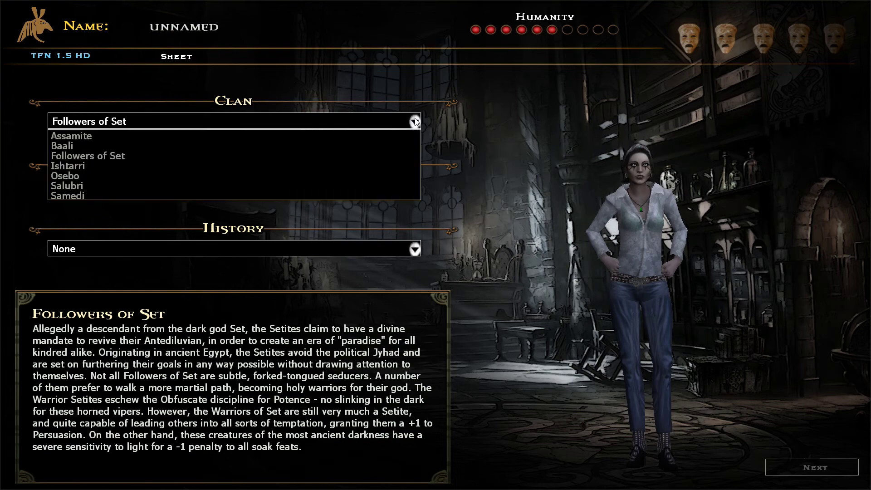
left_click(105, 135)
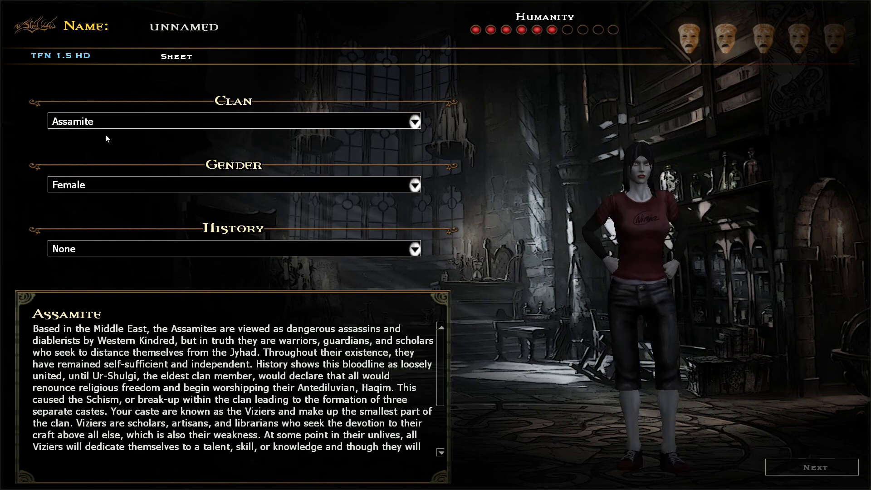
left_click(415, 121)
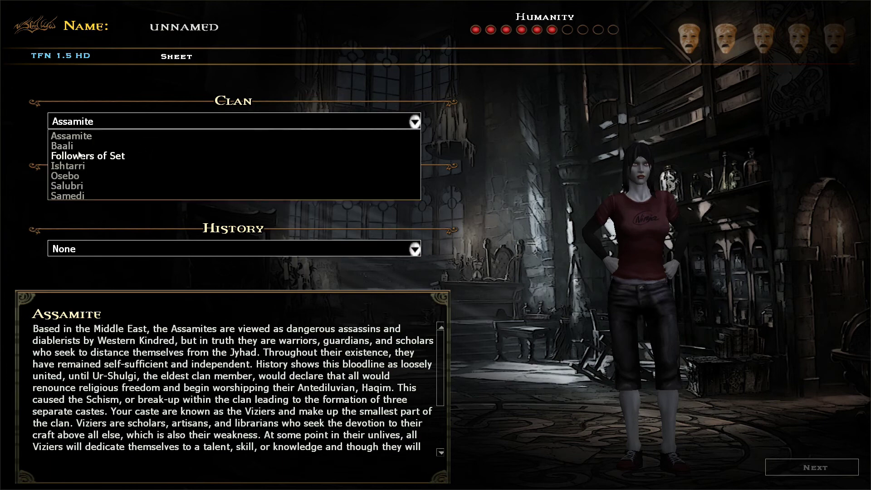
left_click(76, 170)
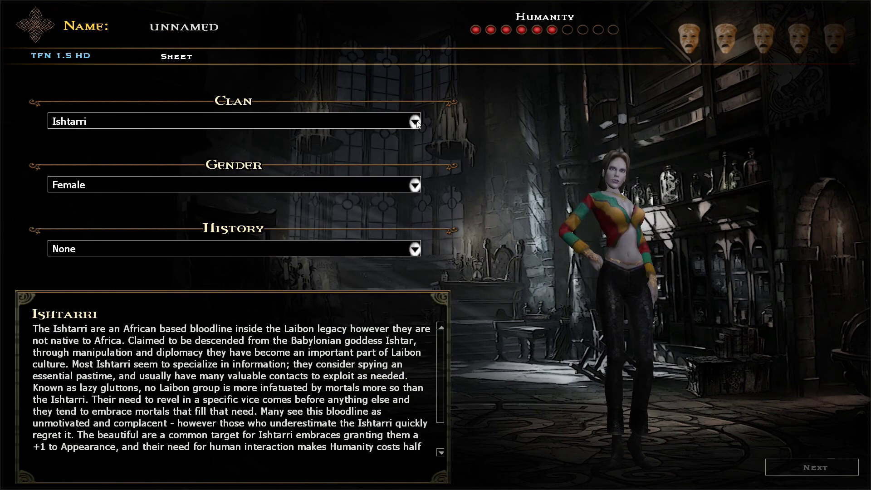
left_click(414, 189)
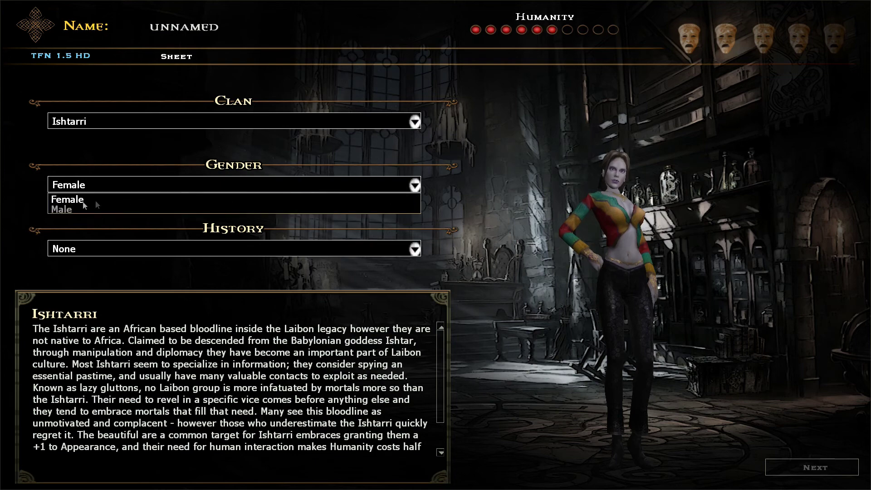
left_click(63, 210)
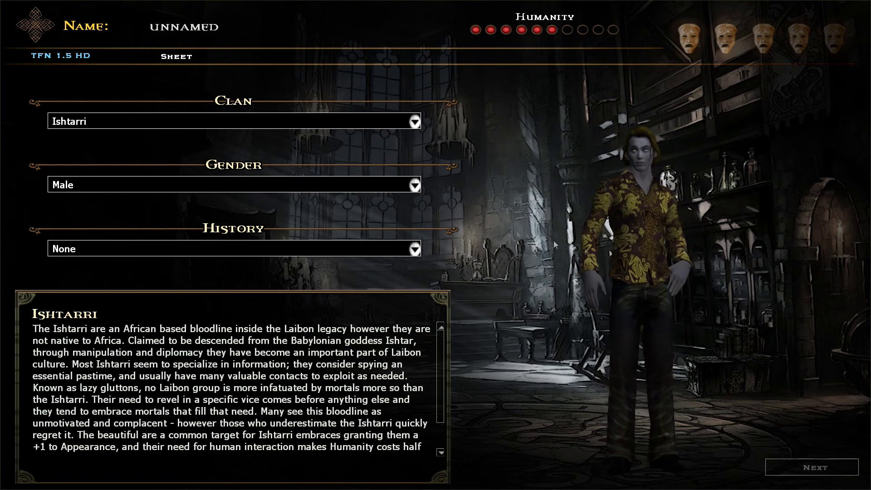
left_click(414, 188)
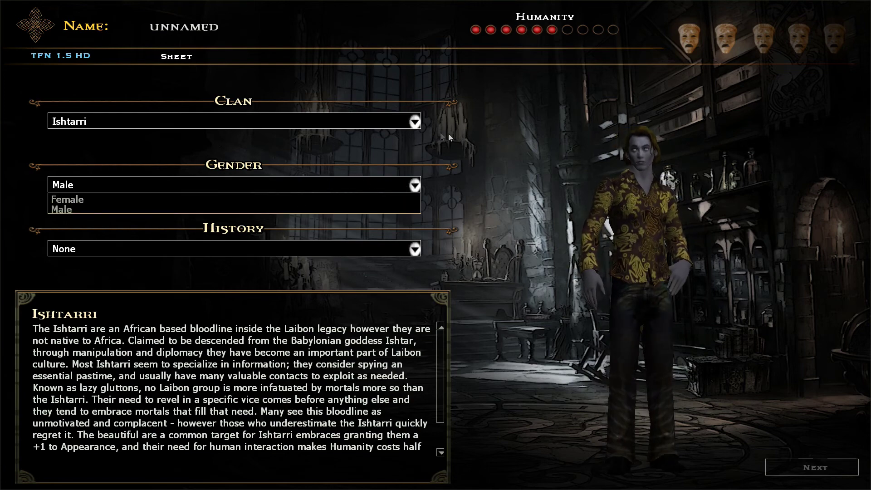
- Switch to the Osebo clan and view its male and female characters
left_click(414, 123)
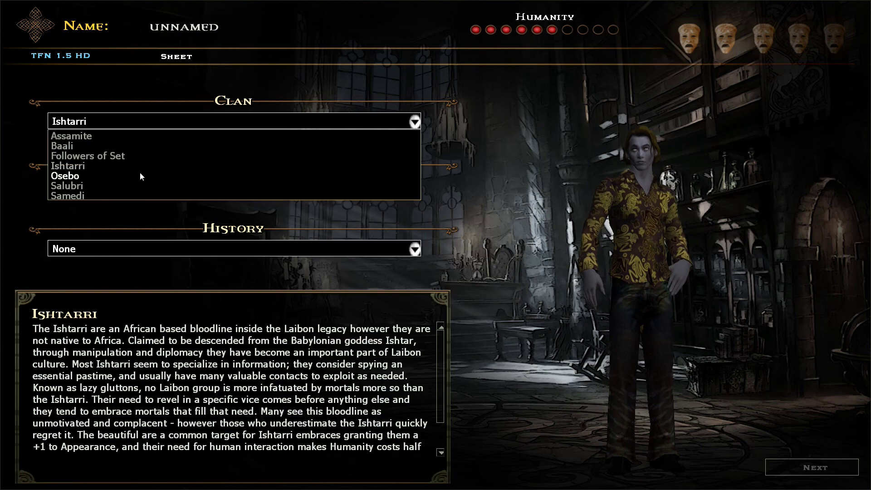
left_click(81, 178)
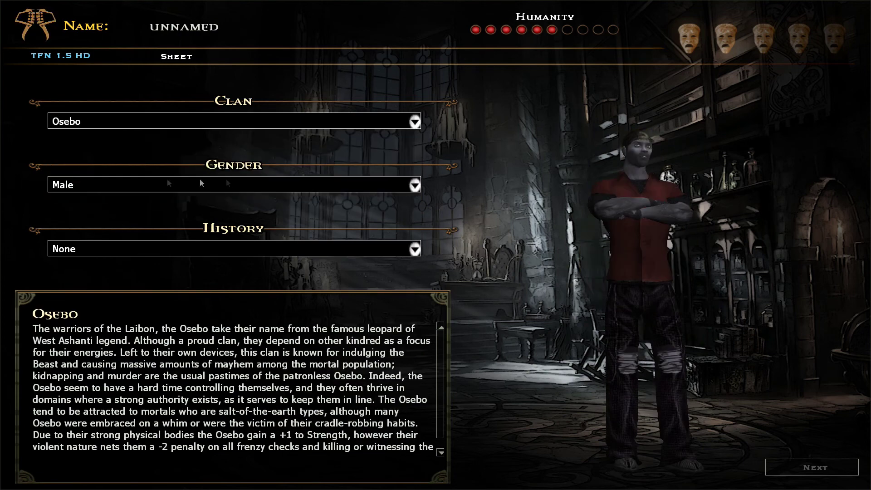
left_click(414, 185)
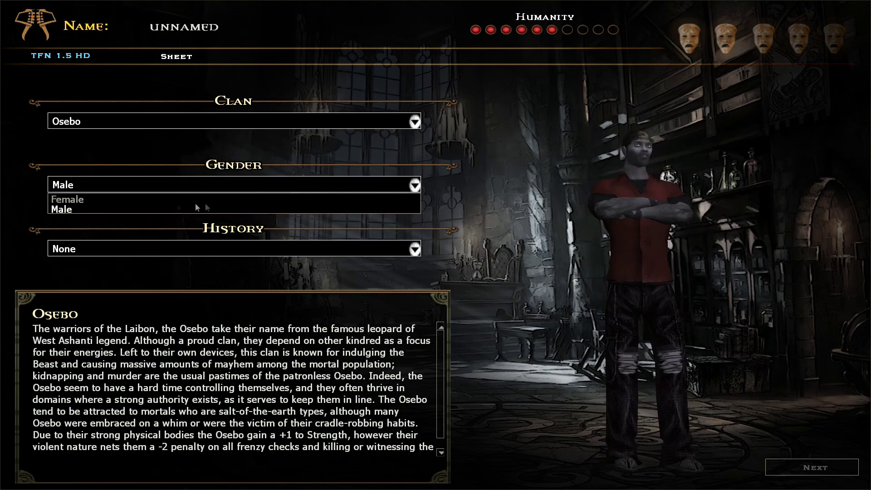
left_click(90, 200)
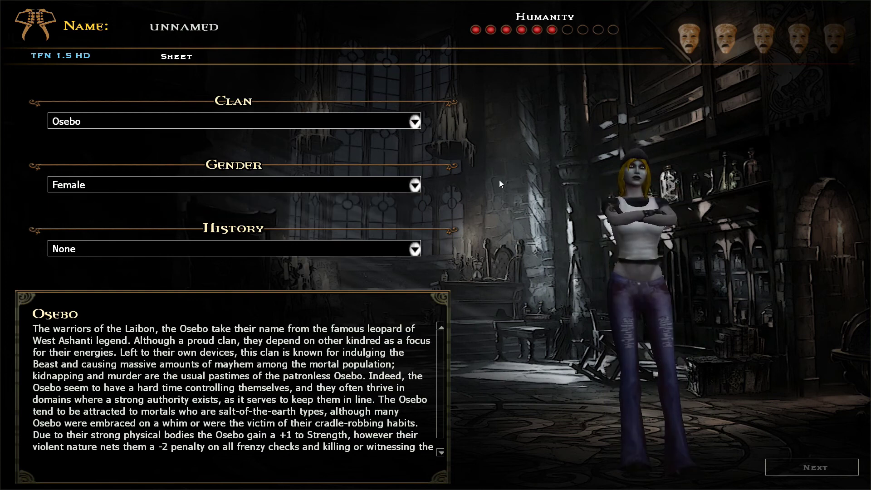
- Return to the Assamite clan and view its female and male characters
left_click(414, 121)
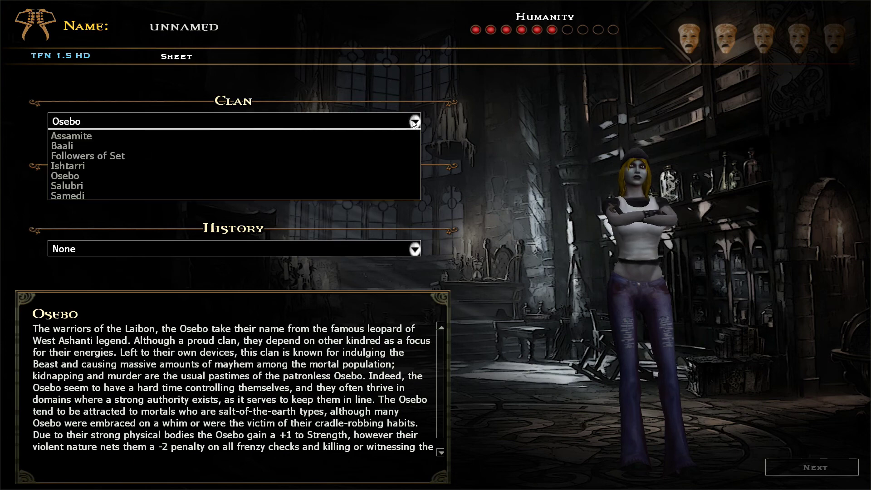
left_click(100, 136)
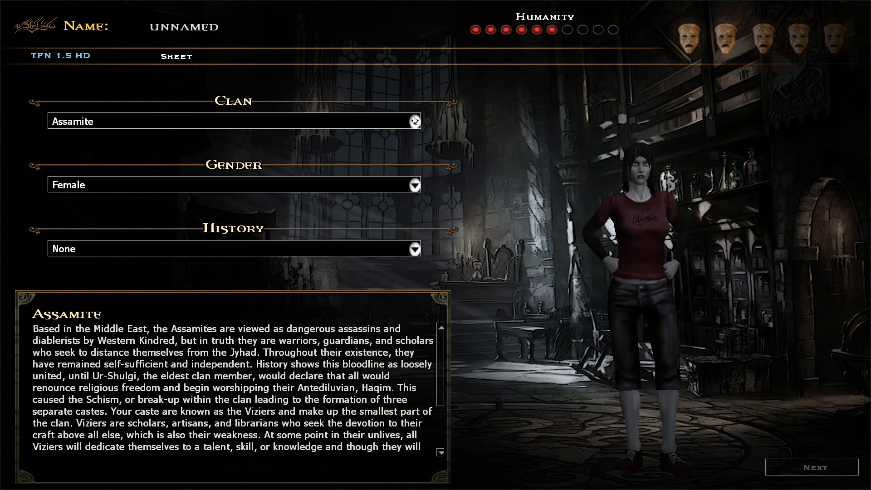
left_click(414, 184)
left_click(75, 209)
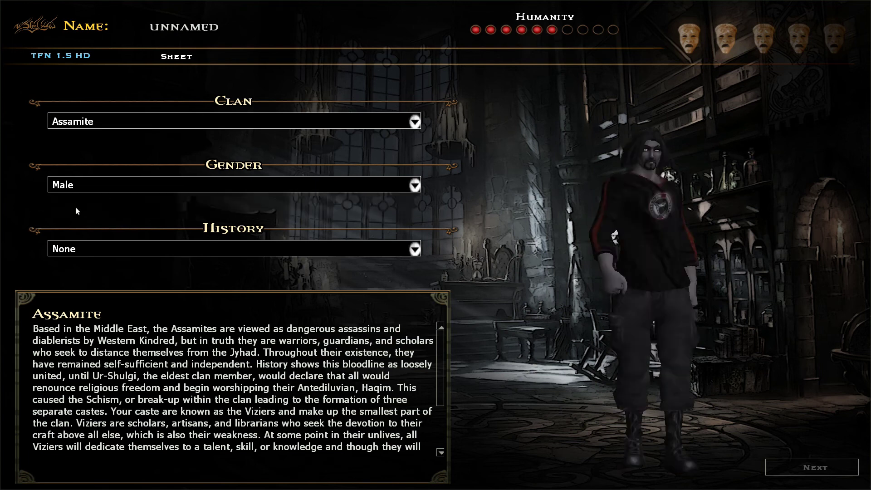
- View the Baali clan's male and female characters, and examine the female model from slightly different angles
left_click(414, 122)
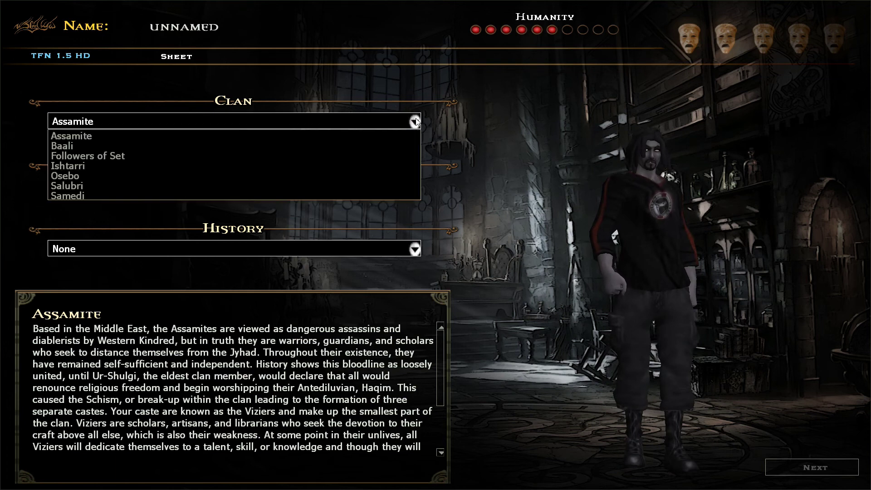
left_click(64, 146)
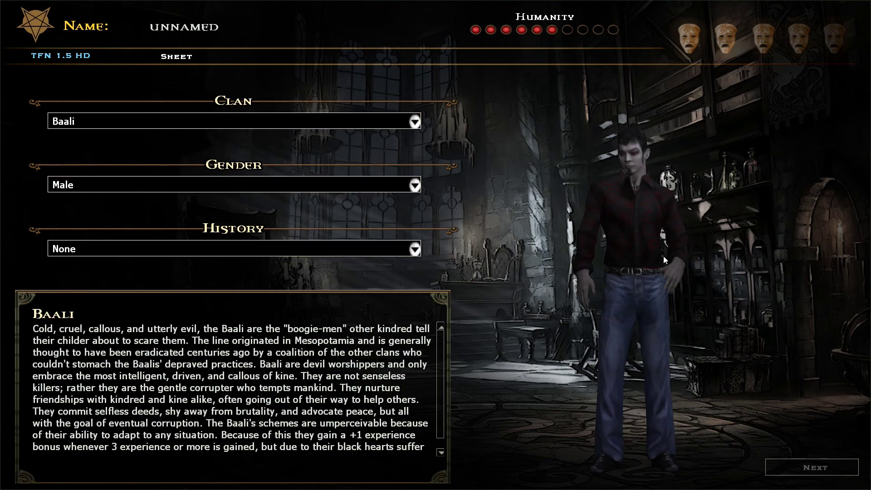
left_click(415, 185)
left_click(66, 198)
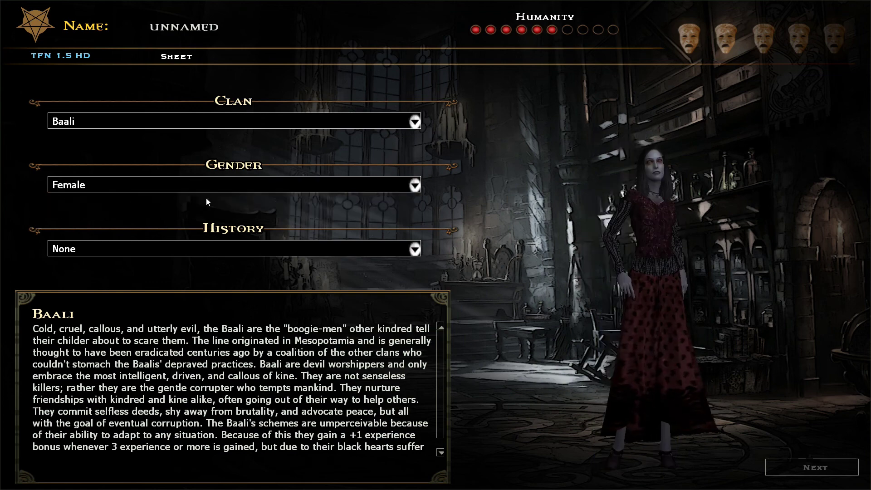
left_click_drag(675, 265, 664, 279)
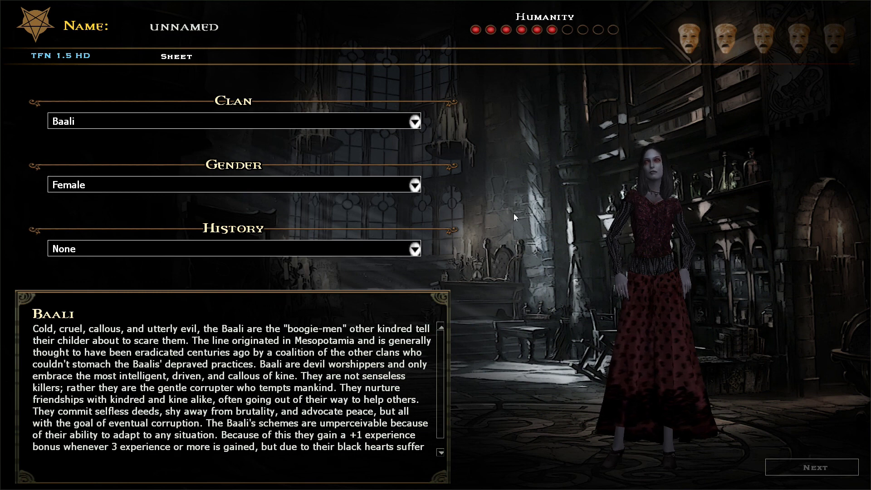
left_click_drag(513, 213, 664, 280)
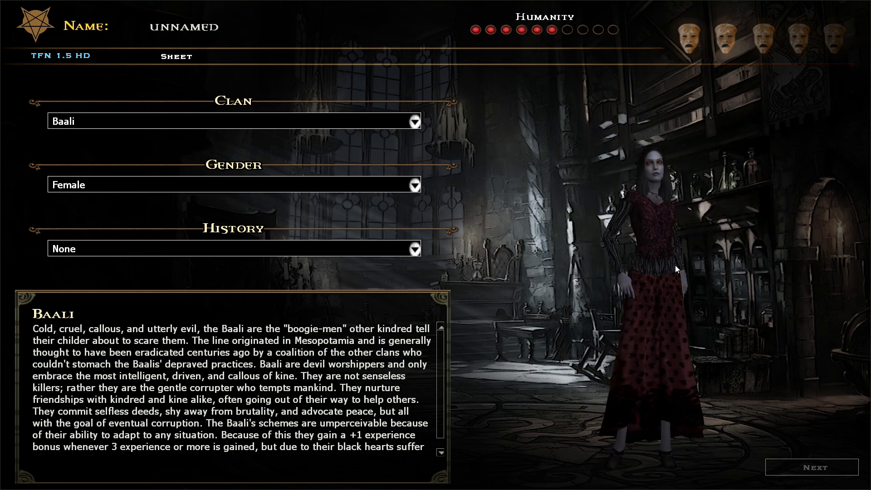
left_click_drag(675, 265, 689, 278)
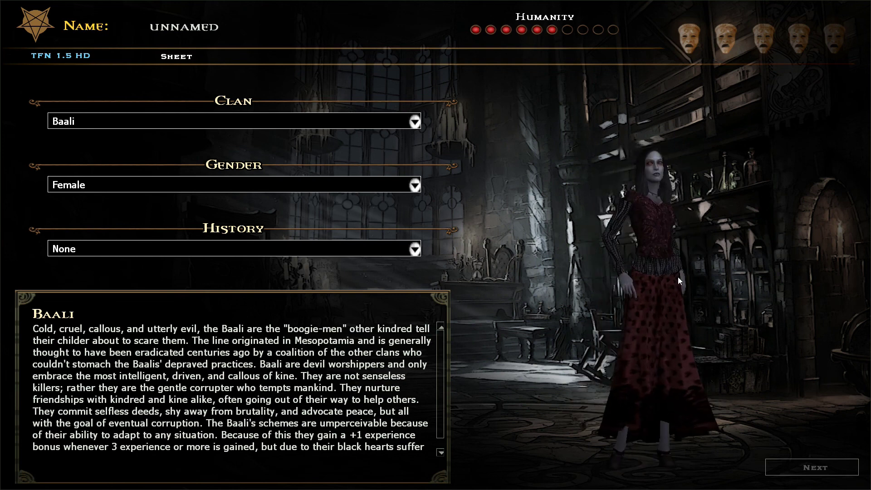